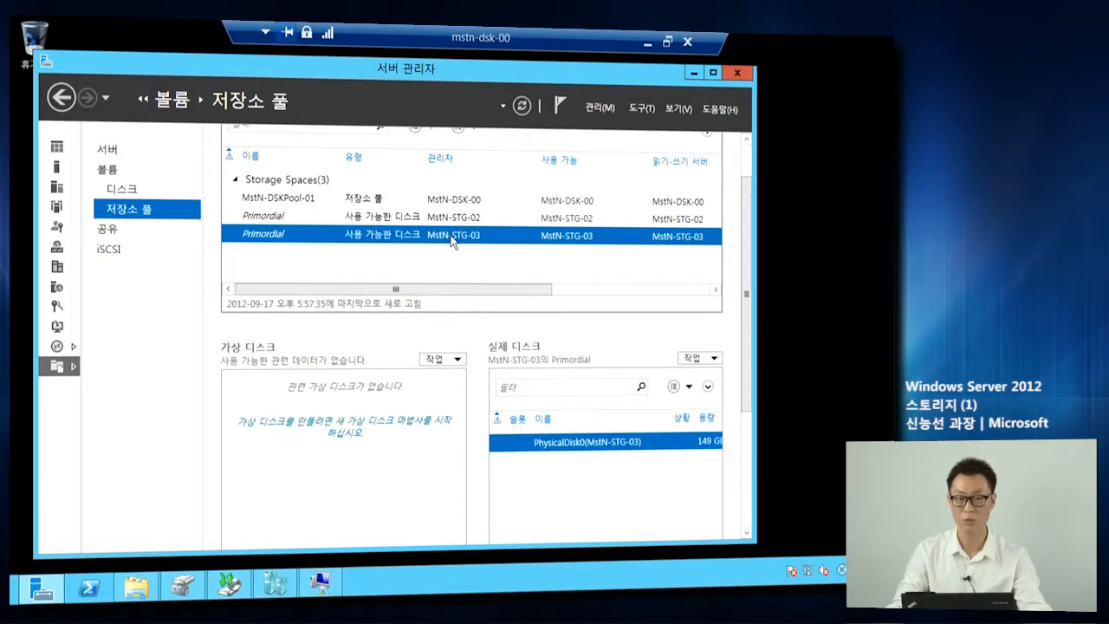
Start a new storage pool from the Primordial disk group on MstN-STG-03 and name it STG03StoragePool.
{"action": "right_click", "coordinate": [451, 242]}
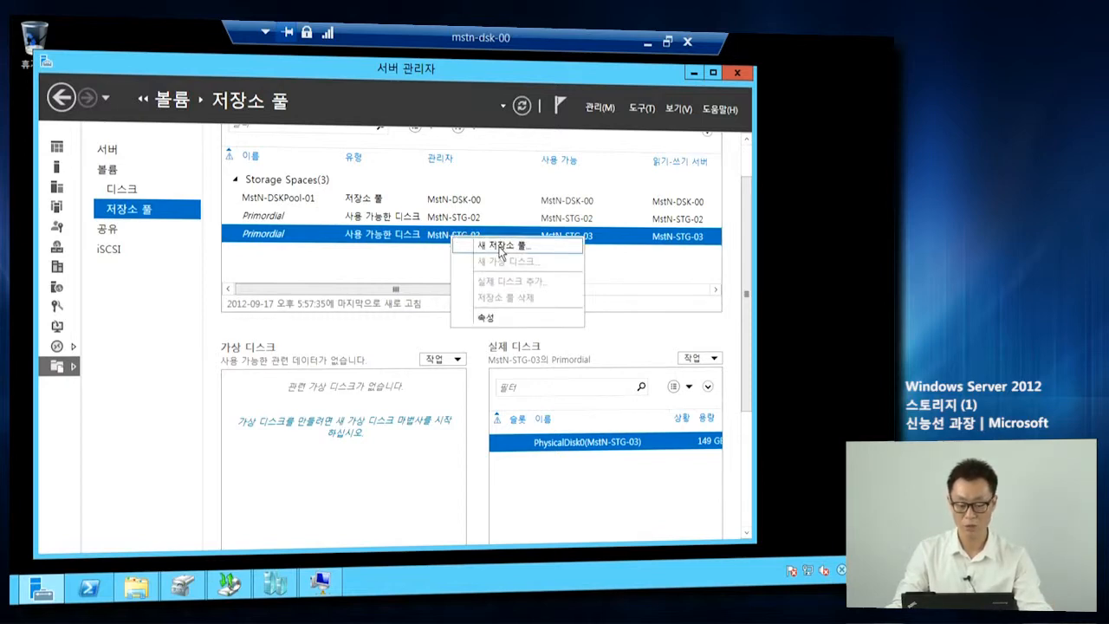
{"action": "left_click", "coordinate": [495, 250]}
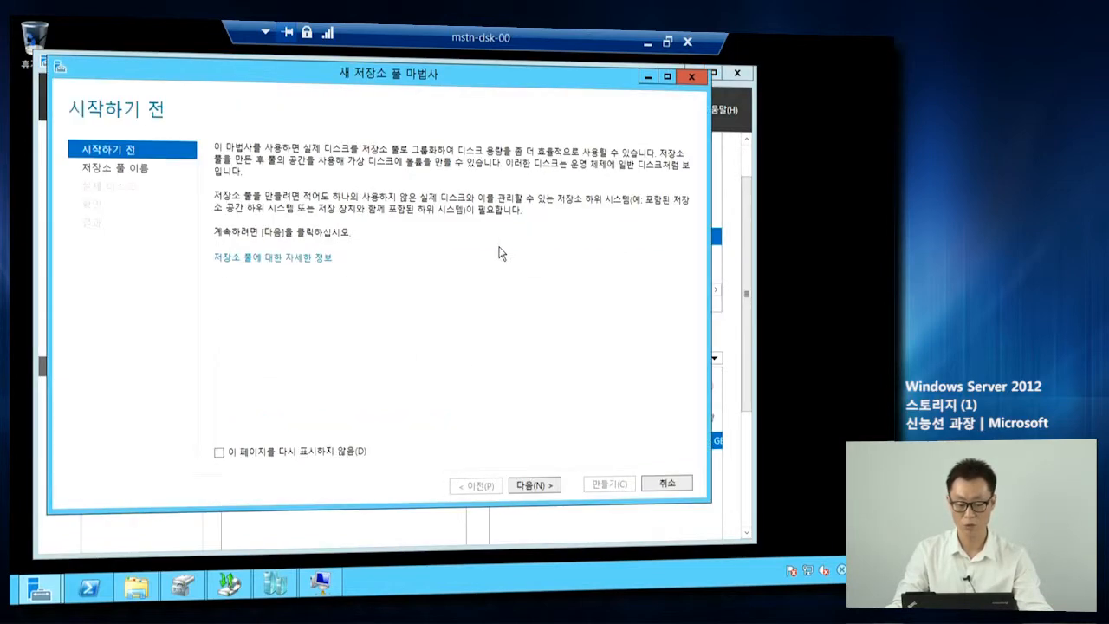
{"action": "left_click", "coordinate": [533, 485]}
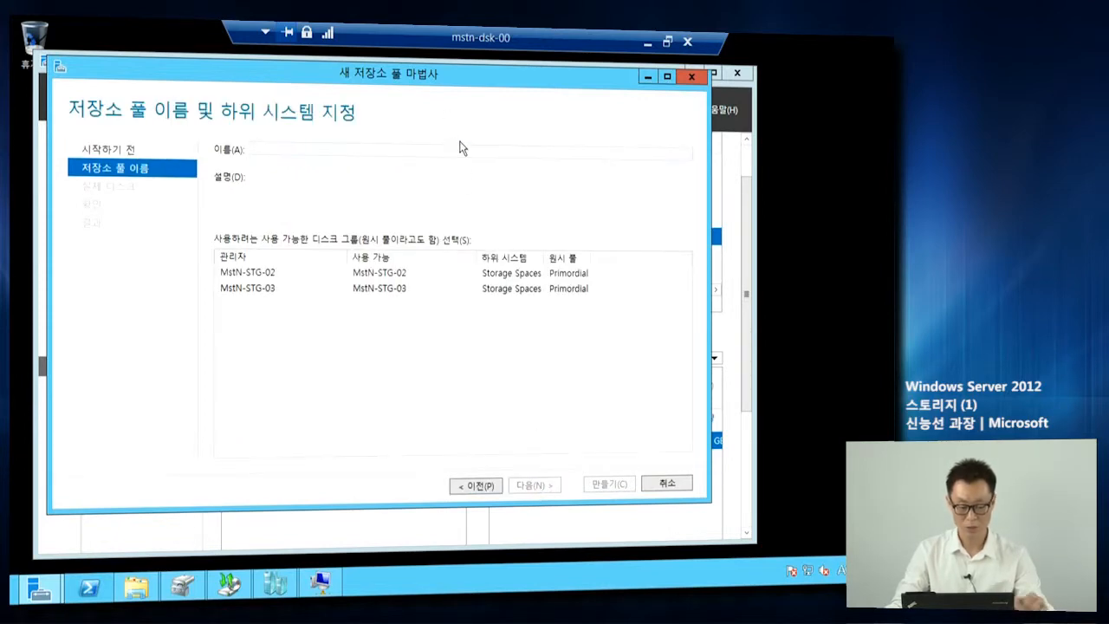
{"action": "type", "text": "S"}
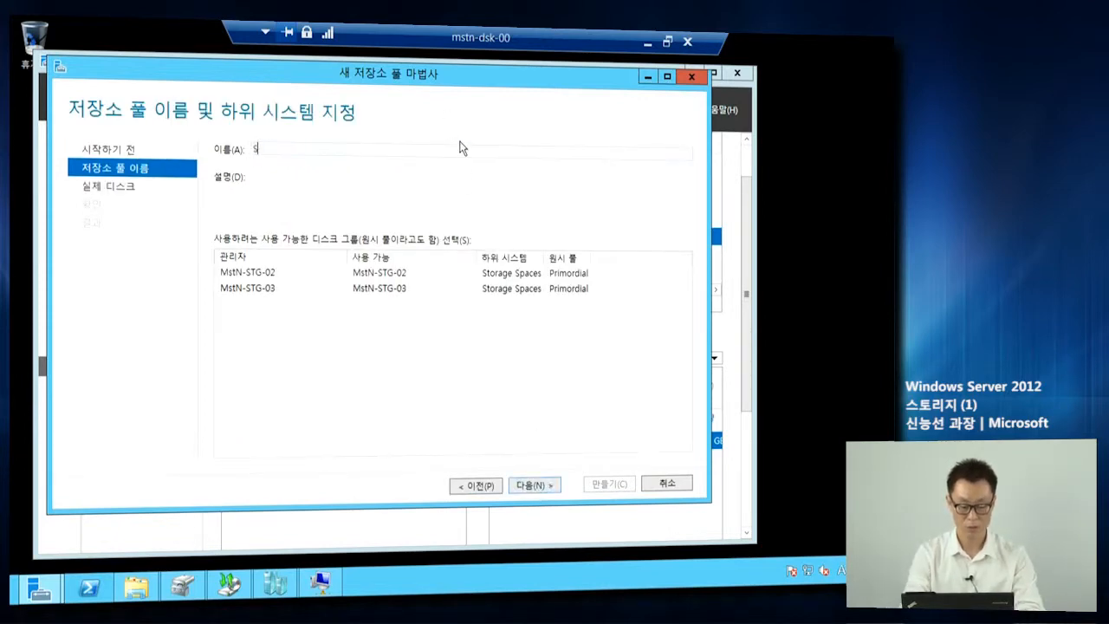
{"action": "type", "text": "TG03Strage"}
{"action": "key", "text": "BackSpace"}
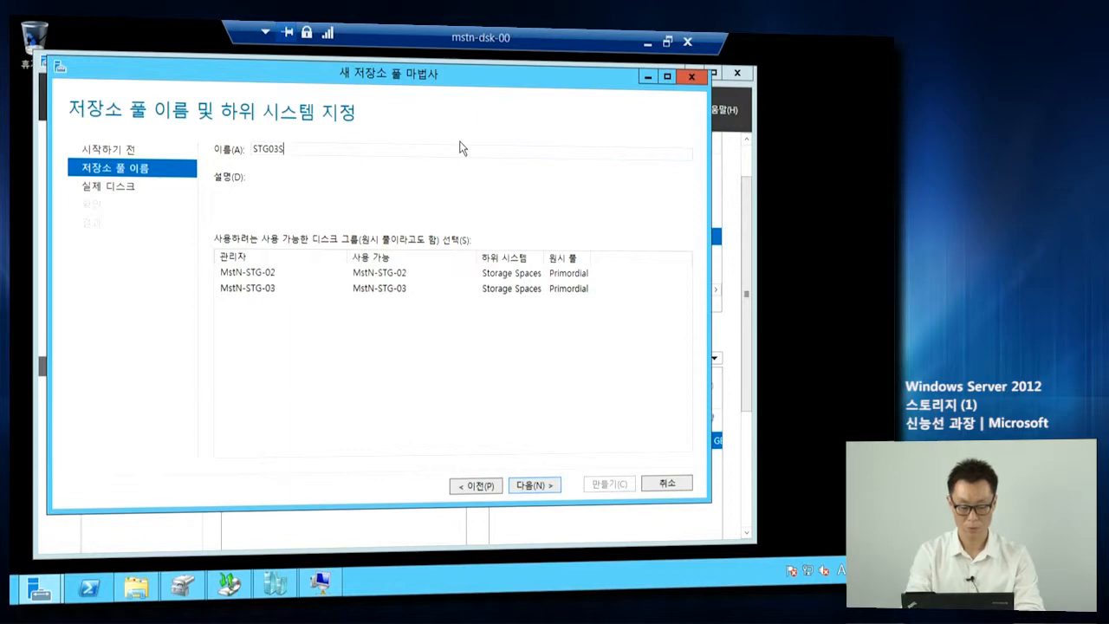
{"action": "type", "text": "tora"}
{"action": "key", "text": "BackSpace"}
{"action": "key", "text": "BackSpace"}
{"action": "key", "text": "BackSpace"}
{"action": "type", "text": "toragePool"}
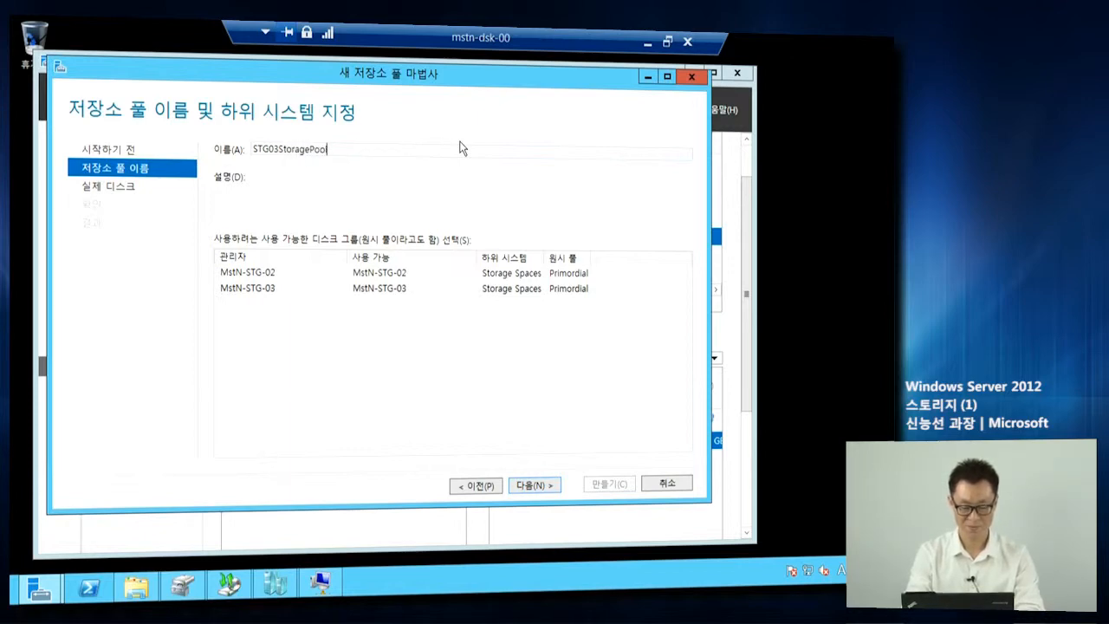
{"action": "key", "text": "Return"}
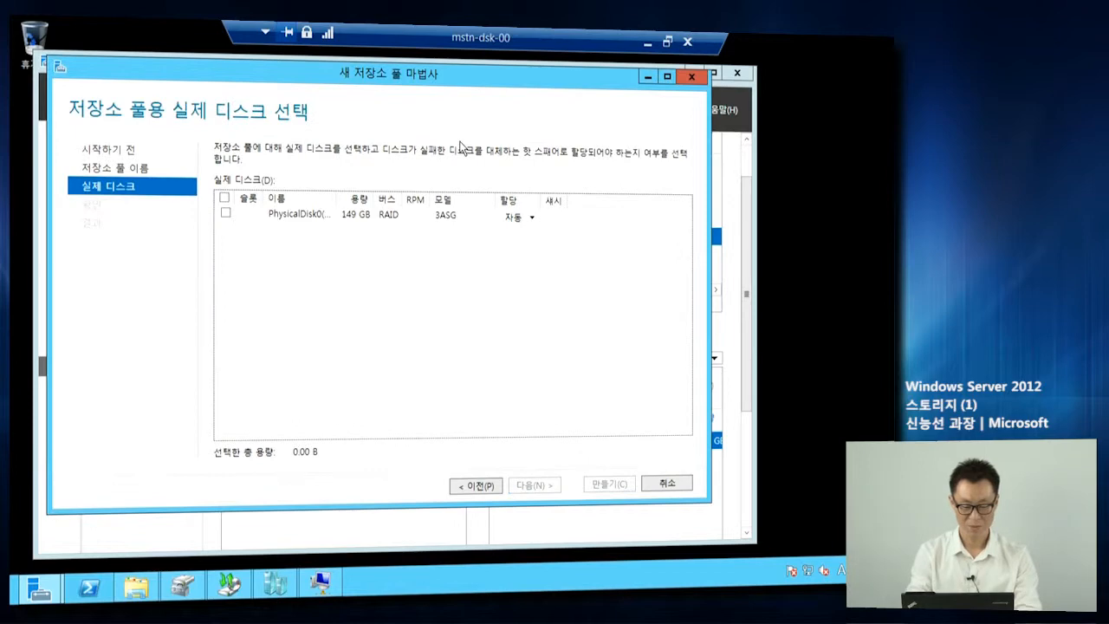
Add PhysicalDisk0 with automatic (자동) allocation, create the storage pool and close its wizard.
{"action": "left_click", "coordinate": [226, 213]}
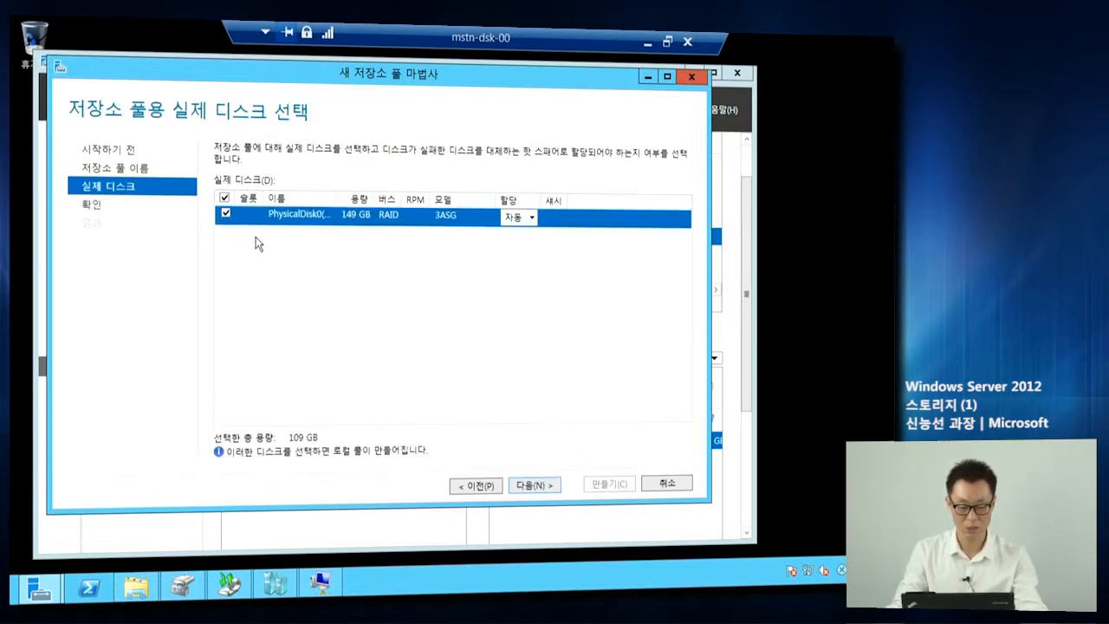
{"action": "left_click", "coordinate": [519, 218]}
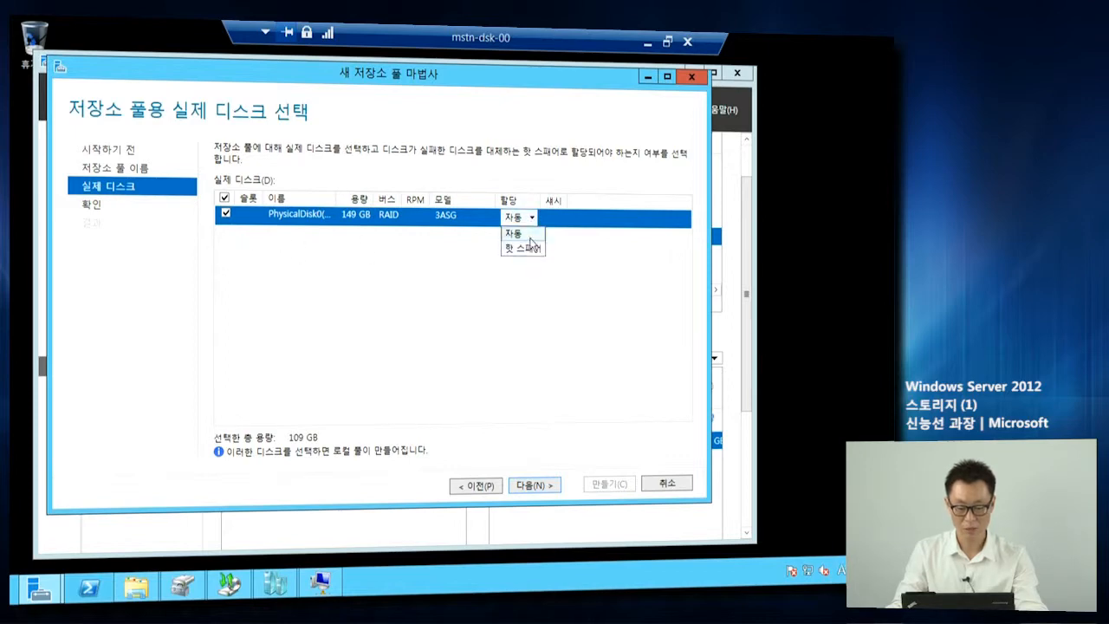
{"action": "left_click", "coordinate": [533, 236]}
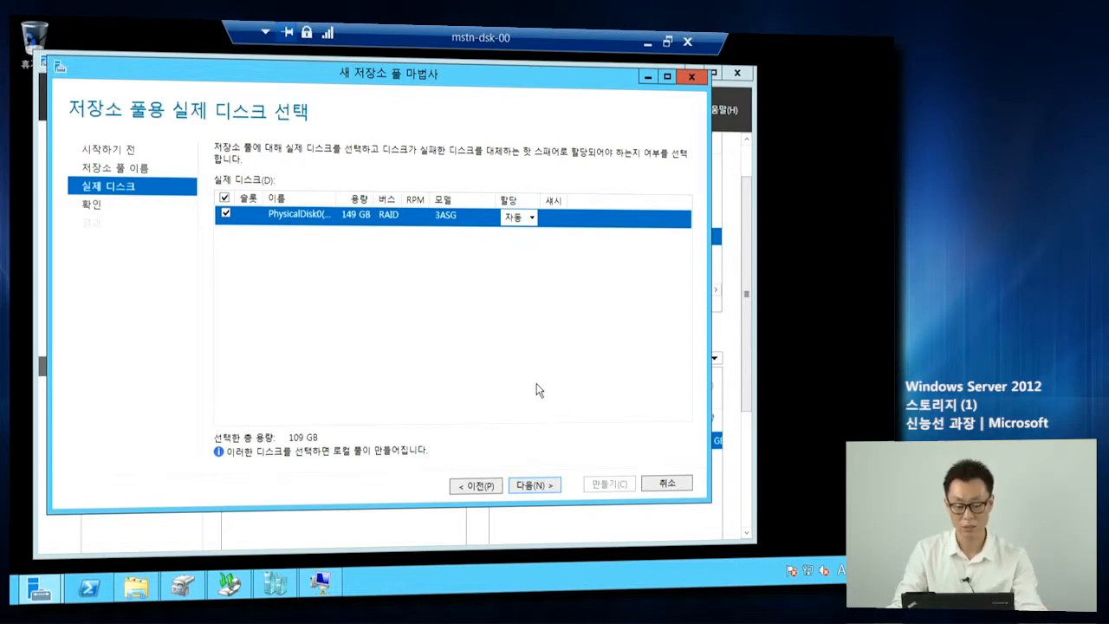
{"action": "left_click", "coordinate": [534, 485]}
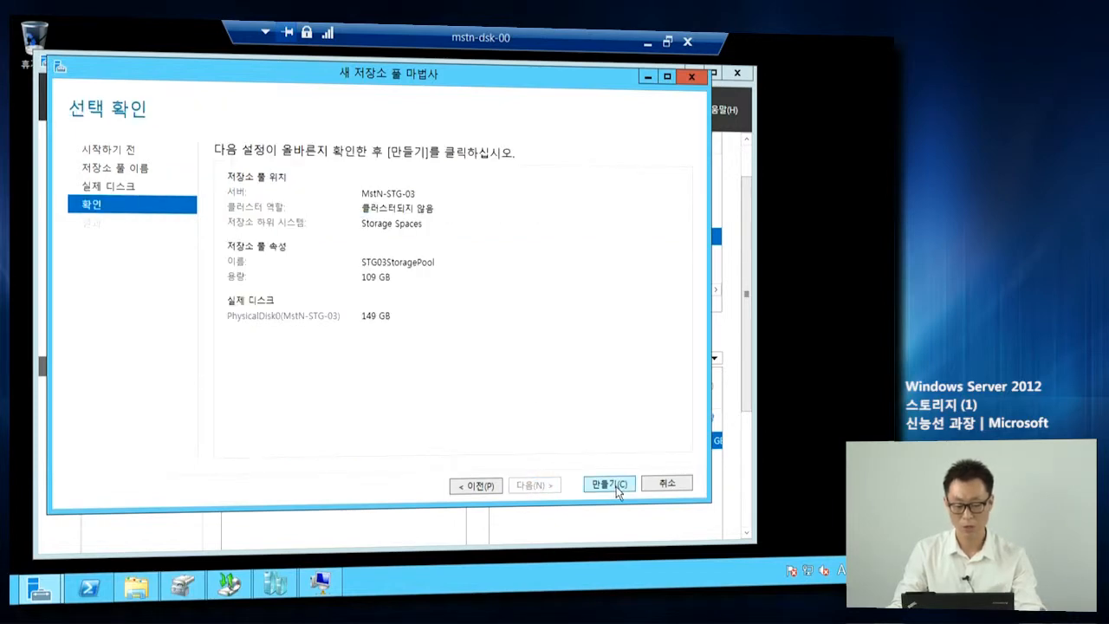
{"action": "left_click", "coordinate": [617, 488]}
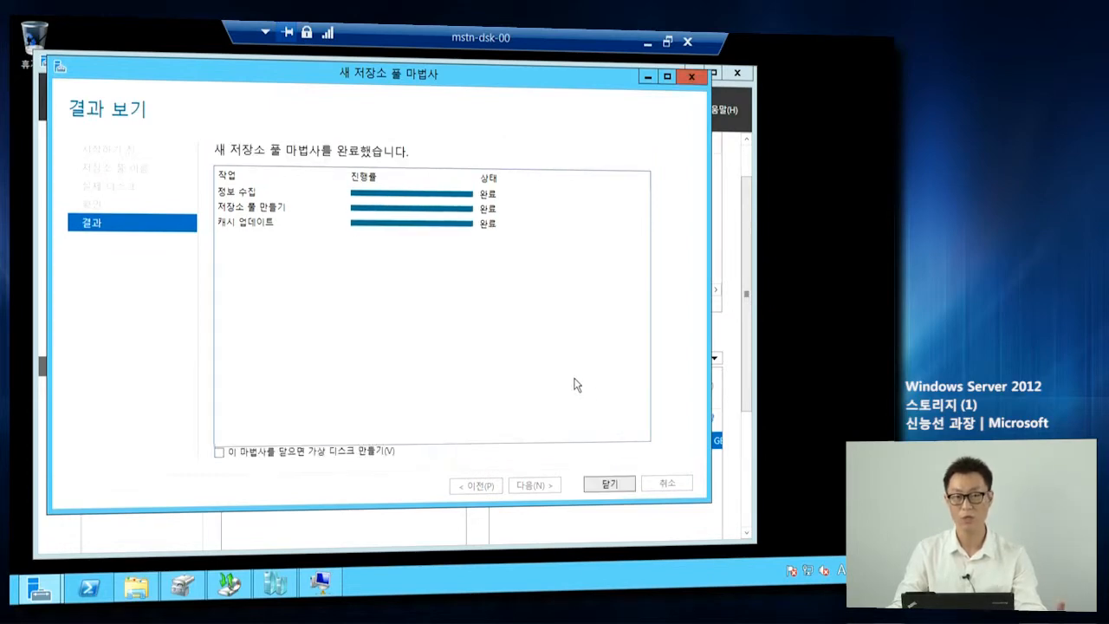
{"action": "left_click", "coordinate": [620, 484]}
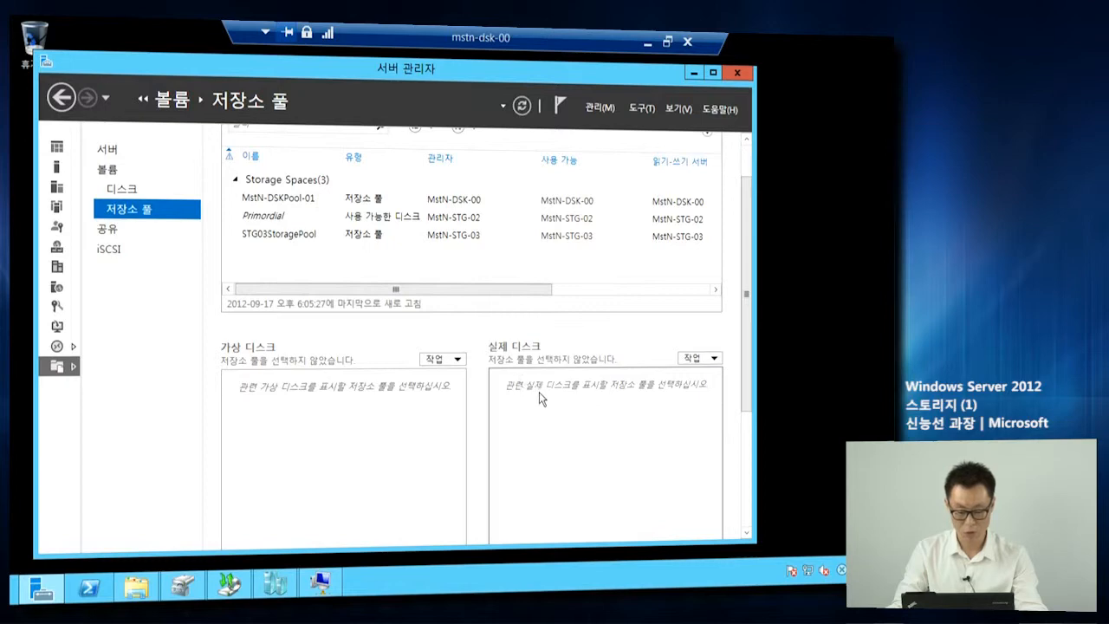
Start a new virtual disk and choose STG03StoragePool on MstN-STG-03 as its storage pool.
{"action": "left_click", "coordinate": [362, 238]}
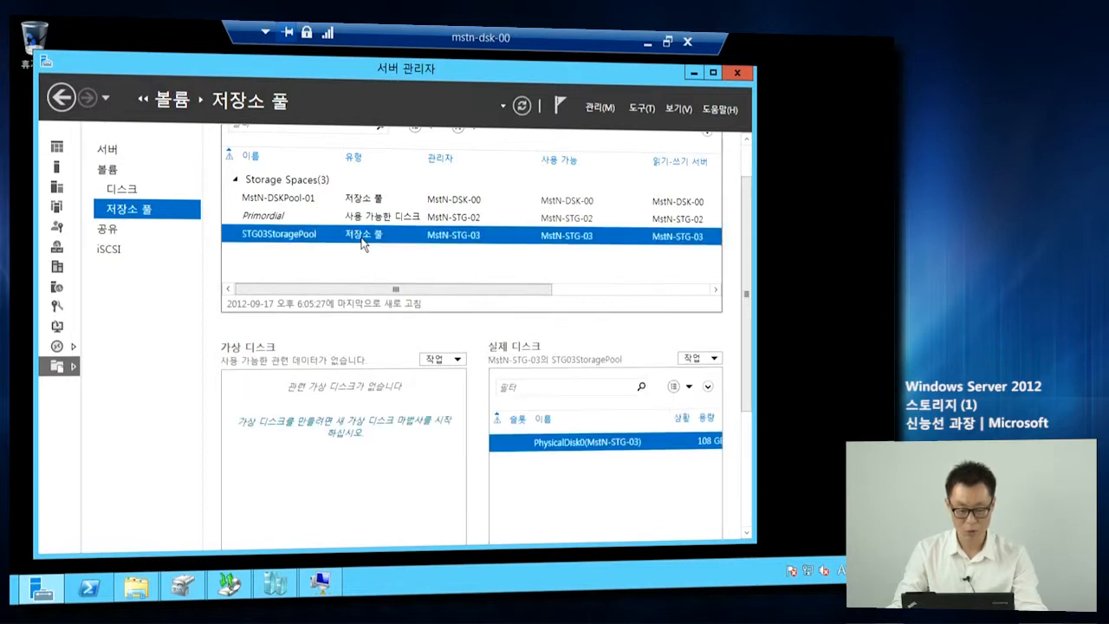
{"action": "right_click", "coordinate": [362, 239]}
{"action": "left_click", "coordinate": [320, 347]}
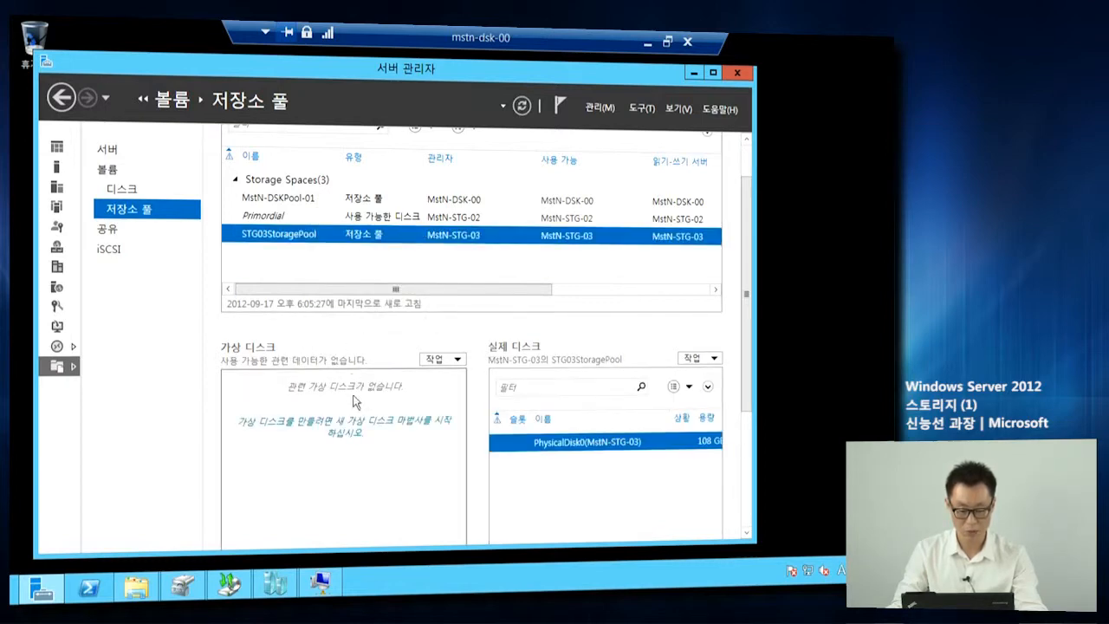
{"action": "left_click", "coordinate": [355, 428]}
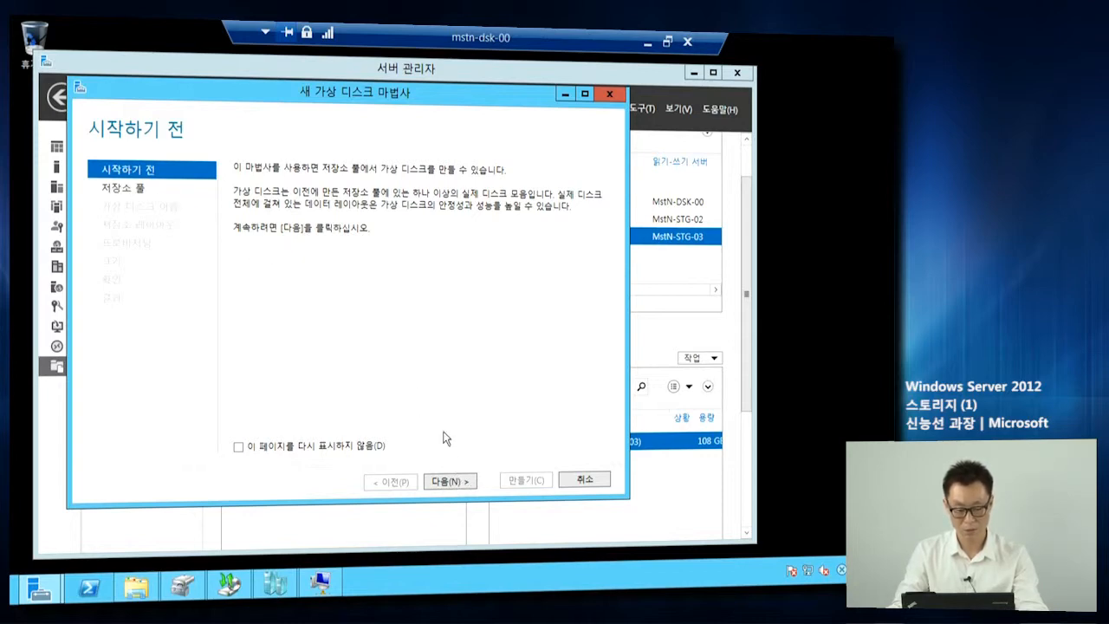
{"action": "left_click", "coordinate": [140, 202]}
{"action": "left_click", "coordinate": [128, 189]}
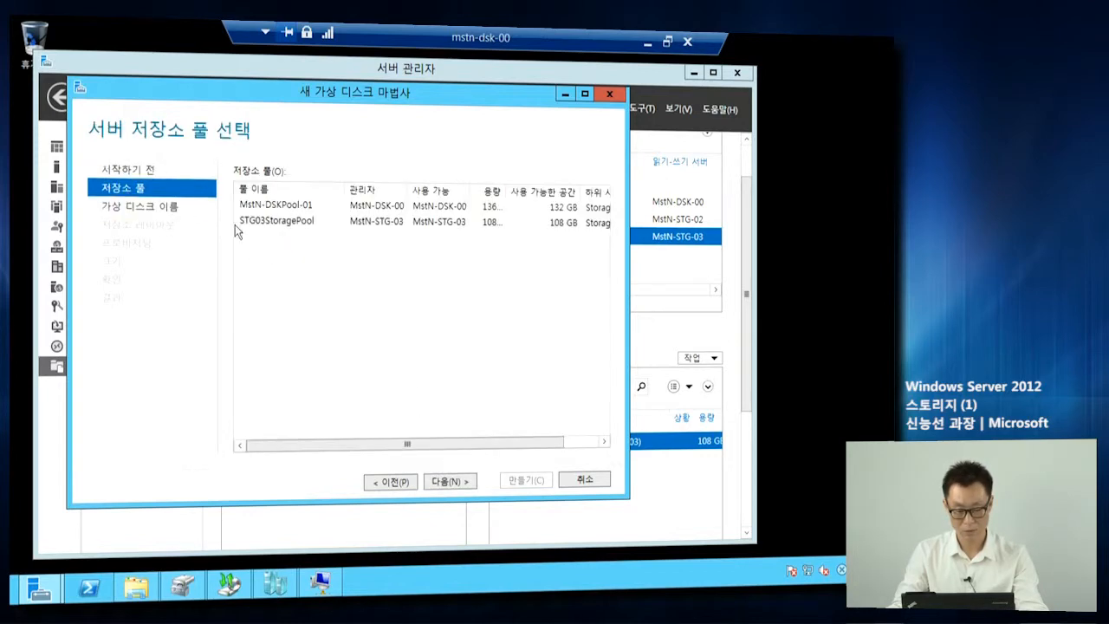
{"action": "left_click", "coordinate": [313, 223]}
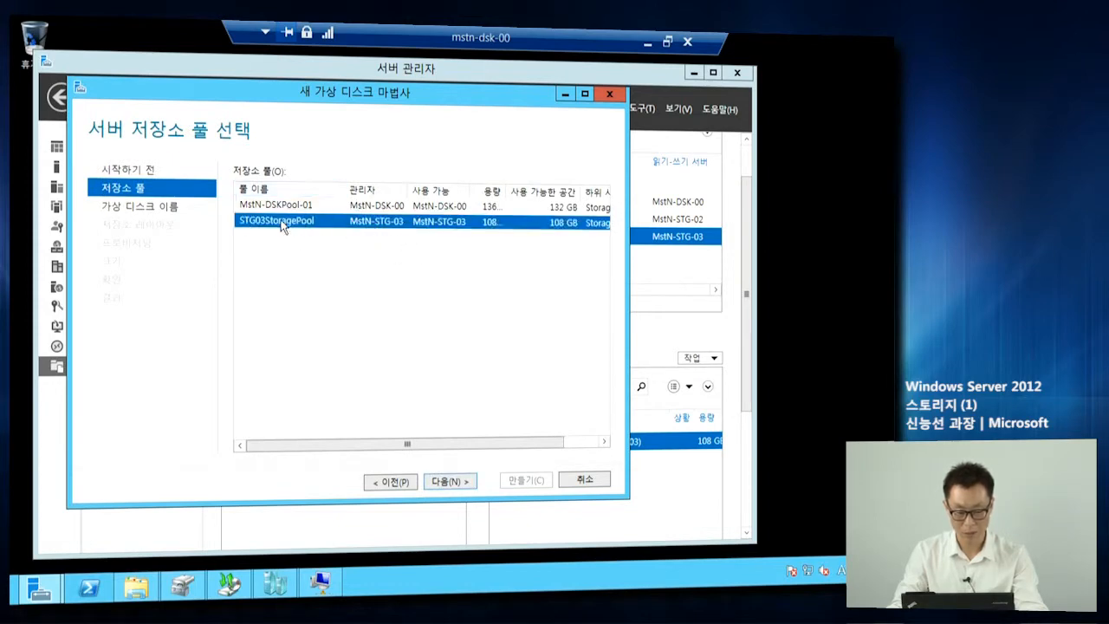
{"action": "left_click", "coordinate": [457, 490]}
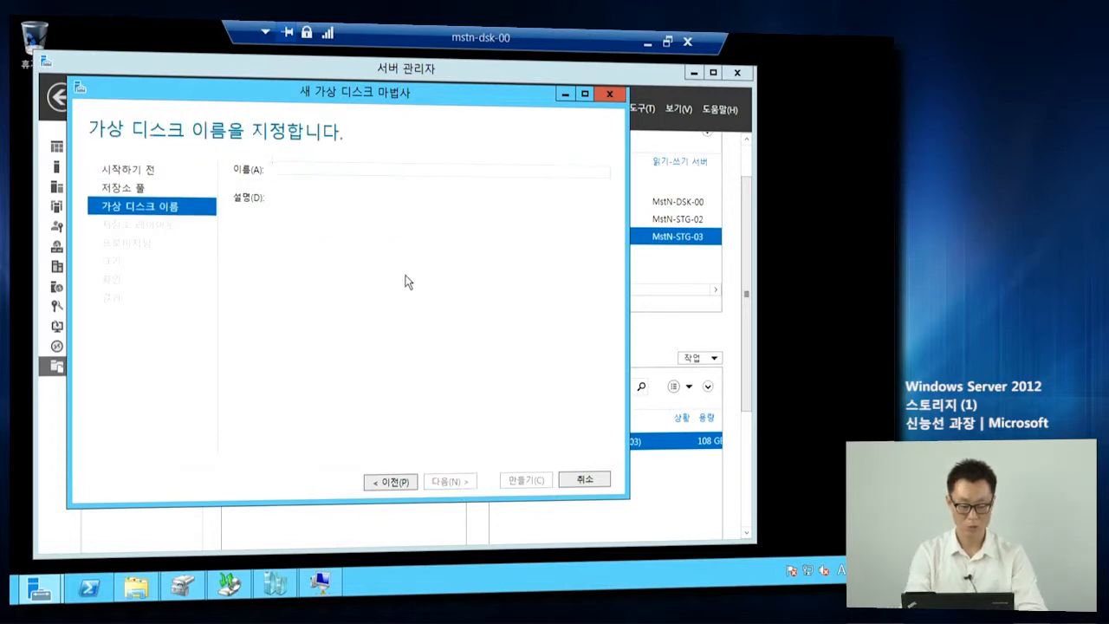
Name the virtual disk STG03VDisk and proceed to the storage layout settings.
{"action": "type", "text": "STG03"}
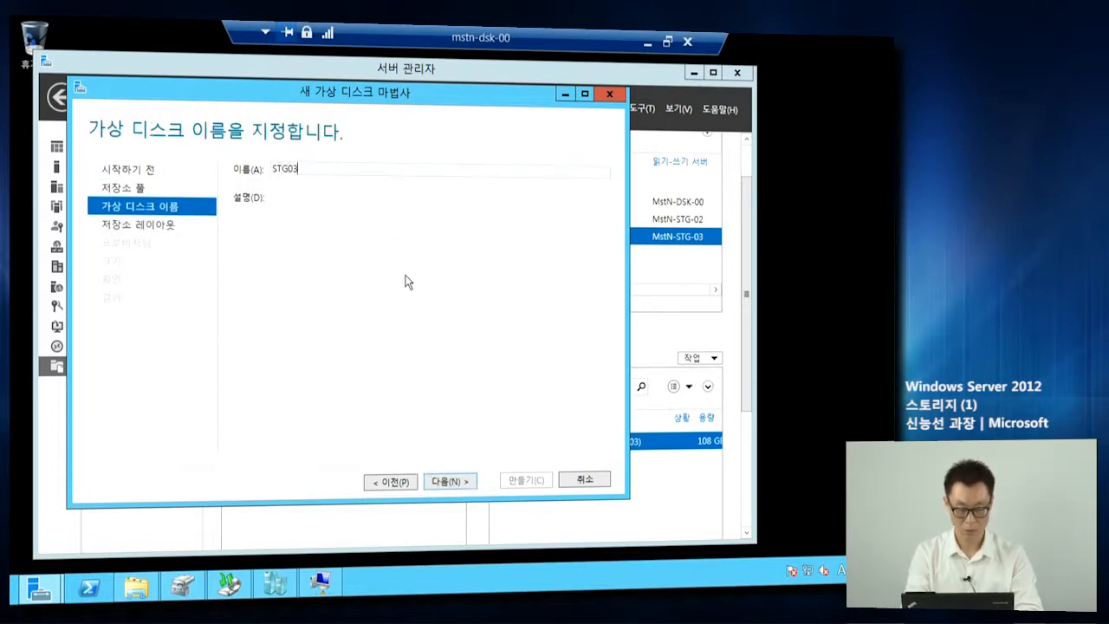
{"action": "type", "text": "VDisk"}
{"action": "key", "text": "Return"}
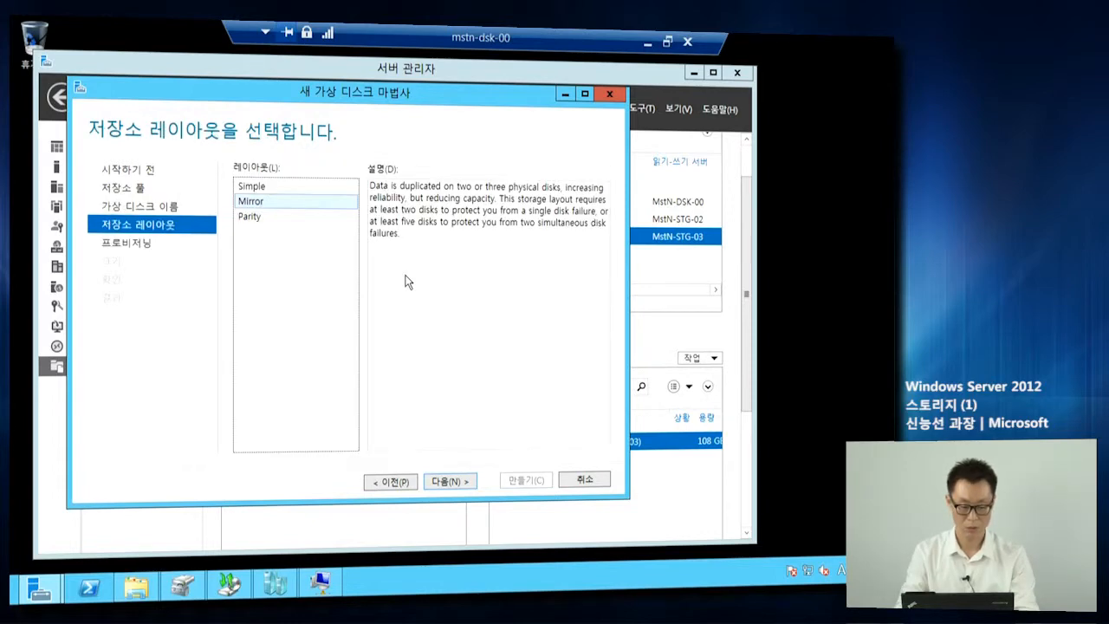
Compare the Simple, Mirror and Parity layout descriptions and choose the Simple layout for the virtual disk.
{"action": "left_click", "coordinate": [264, 189]}
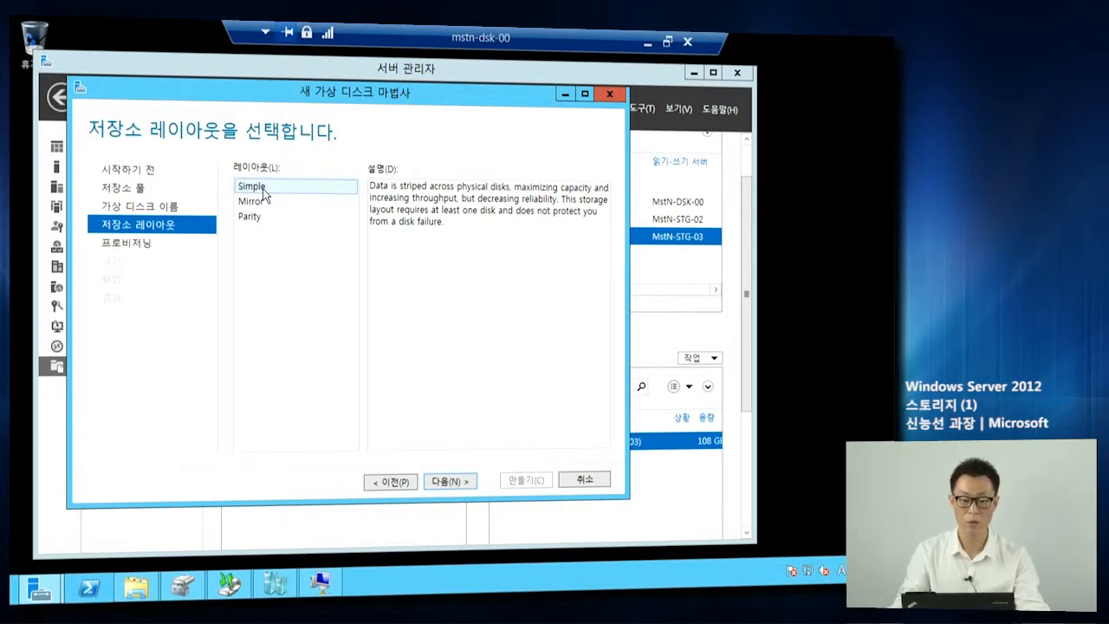
{"action": "left_click", "coordinate": [257, 204]}
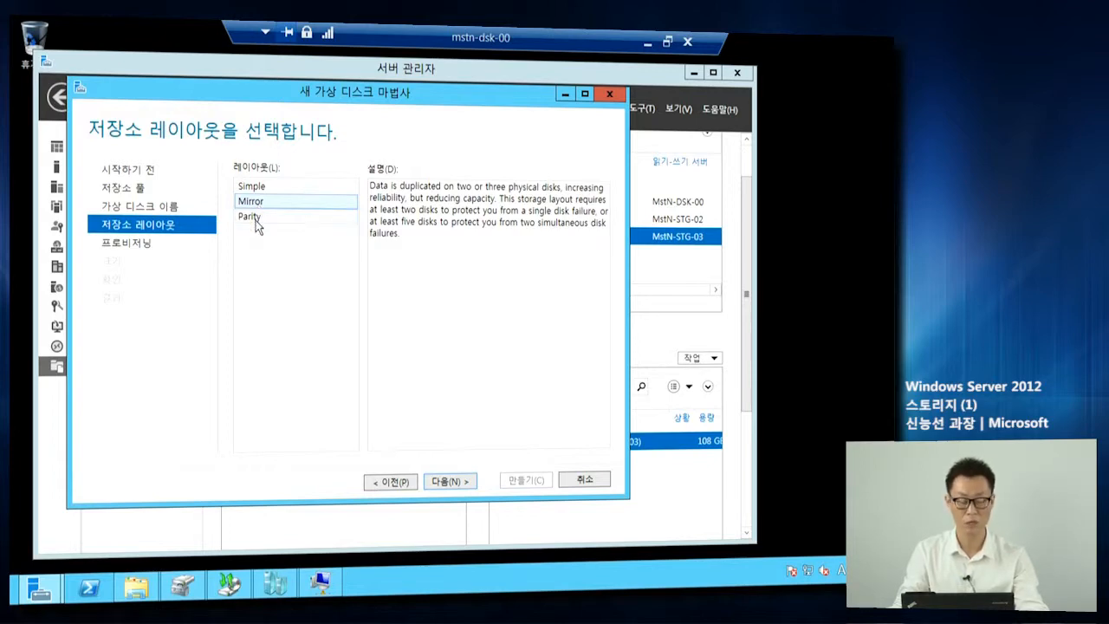
{"action": "left_click", "coordinate": [253, 218]}
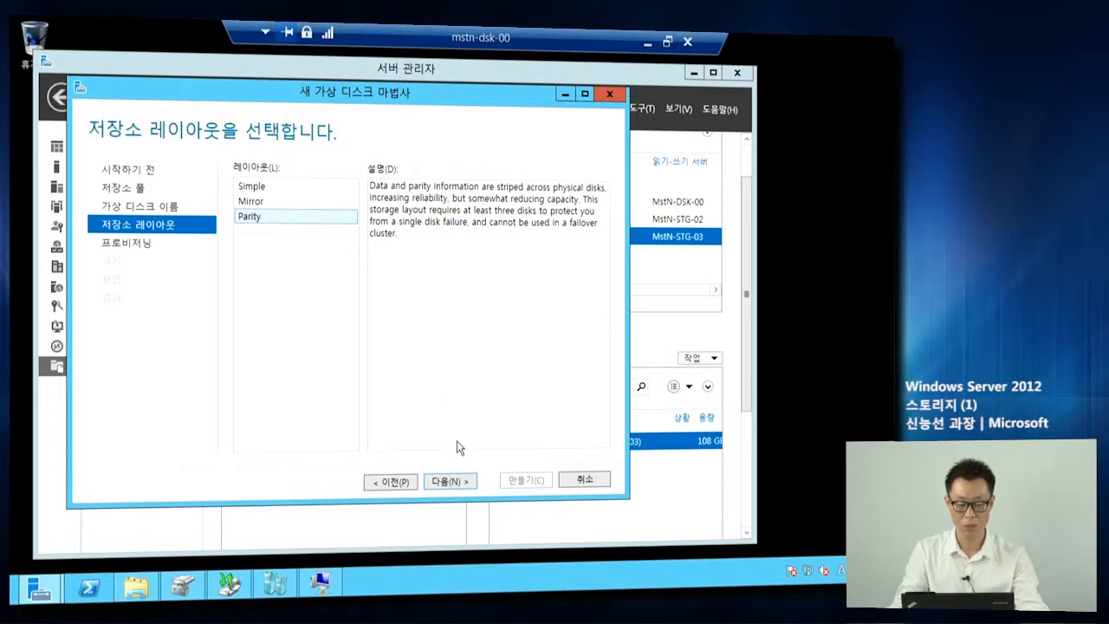
{"action": "left_click", "coordinate": [259, 203]}
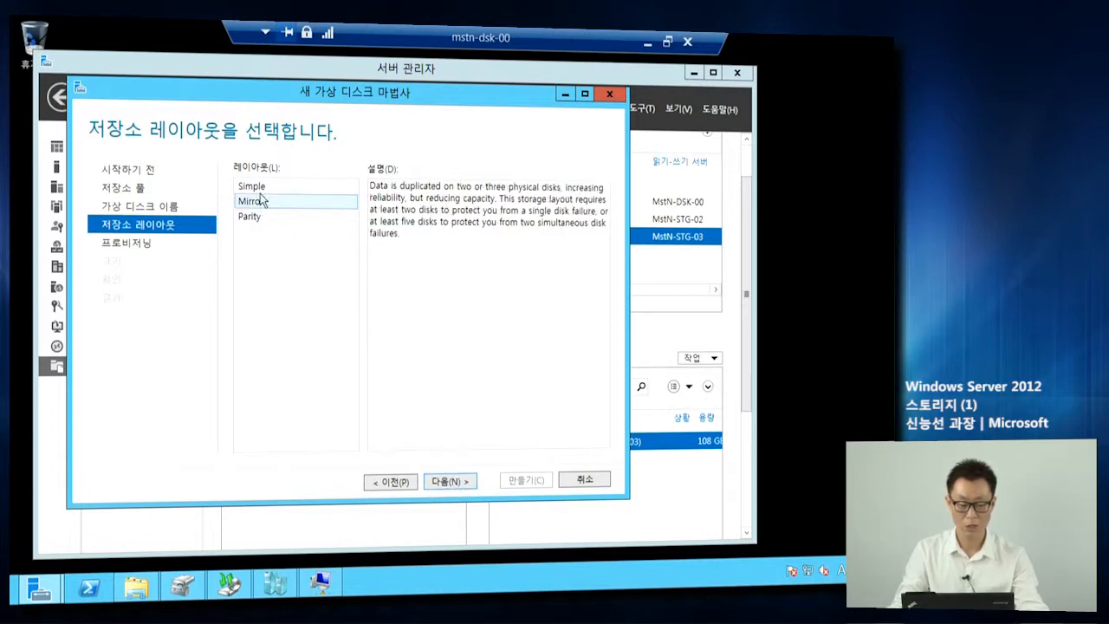
{"action": "left_click", "coordinate": [267, 189]}
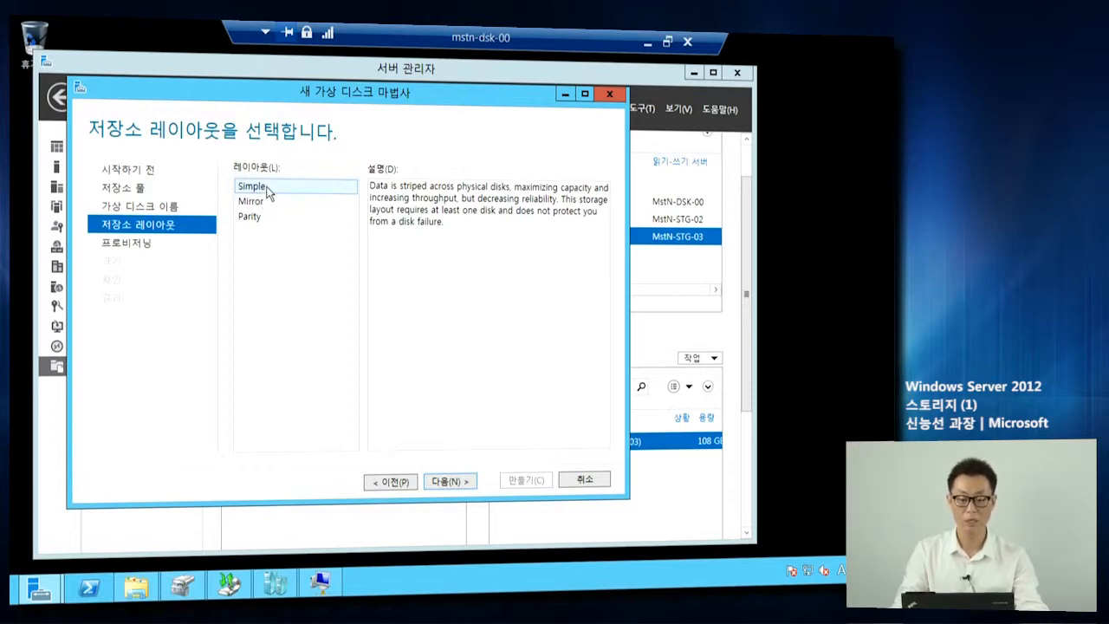
{"action": "left_click", "coordinate": [457, 486]}
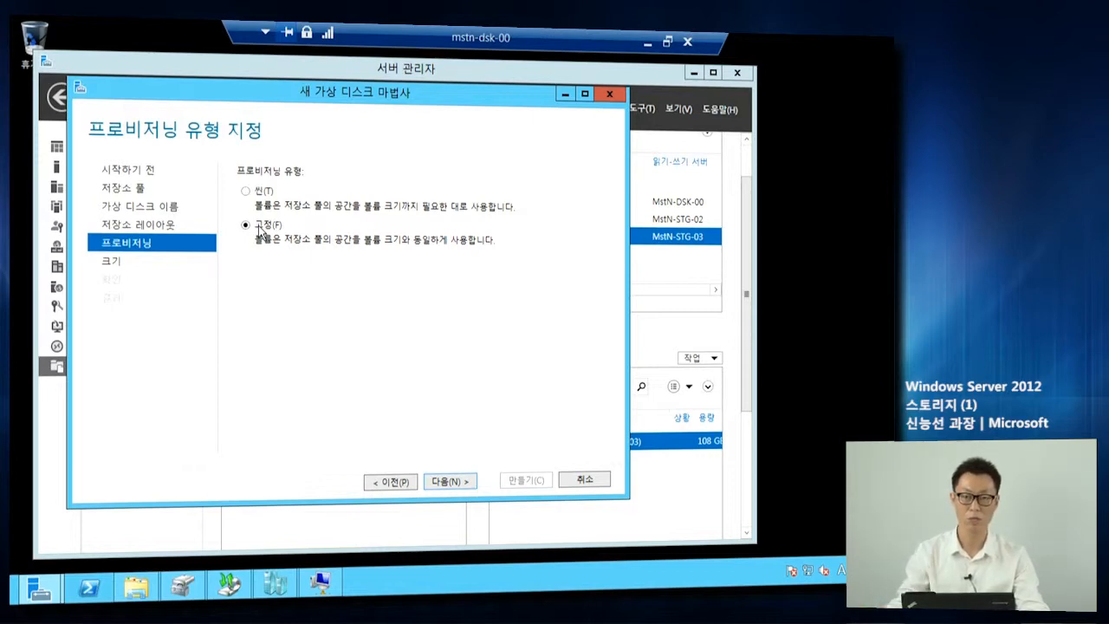
Set thin (씬) provisioning and a size of 1024 TB, and create the virtual disk.
{"action": "left_click", "coordinate": [265, 192]}
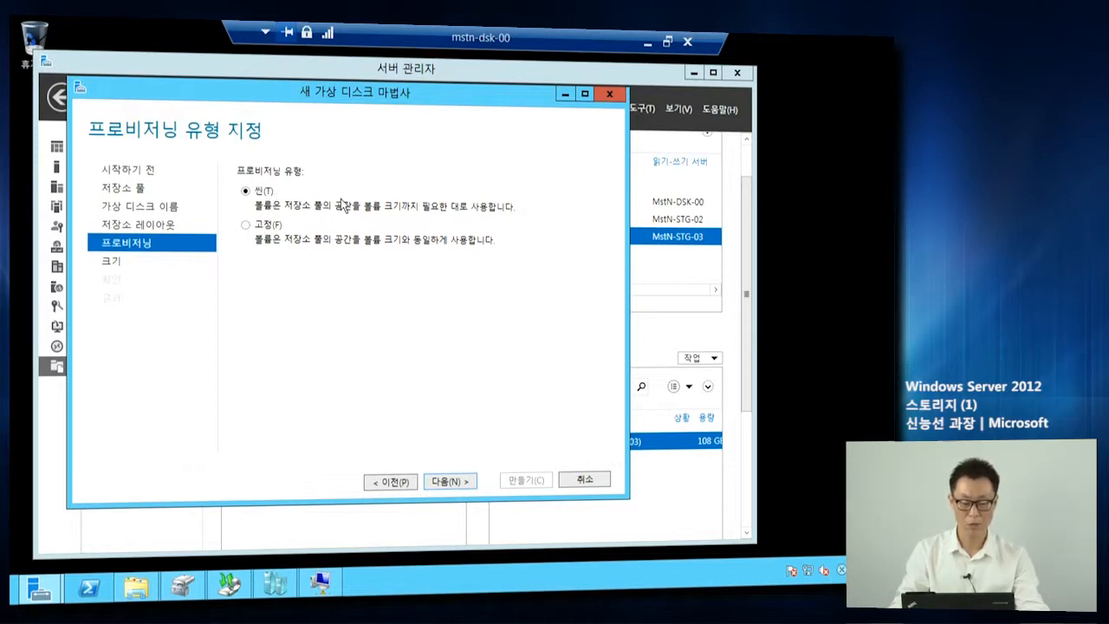
{"action": "left_click", "coordinate": [449, 481]}
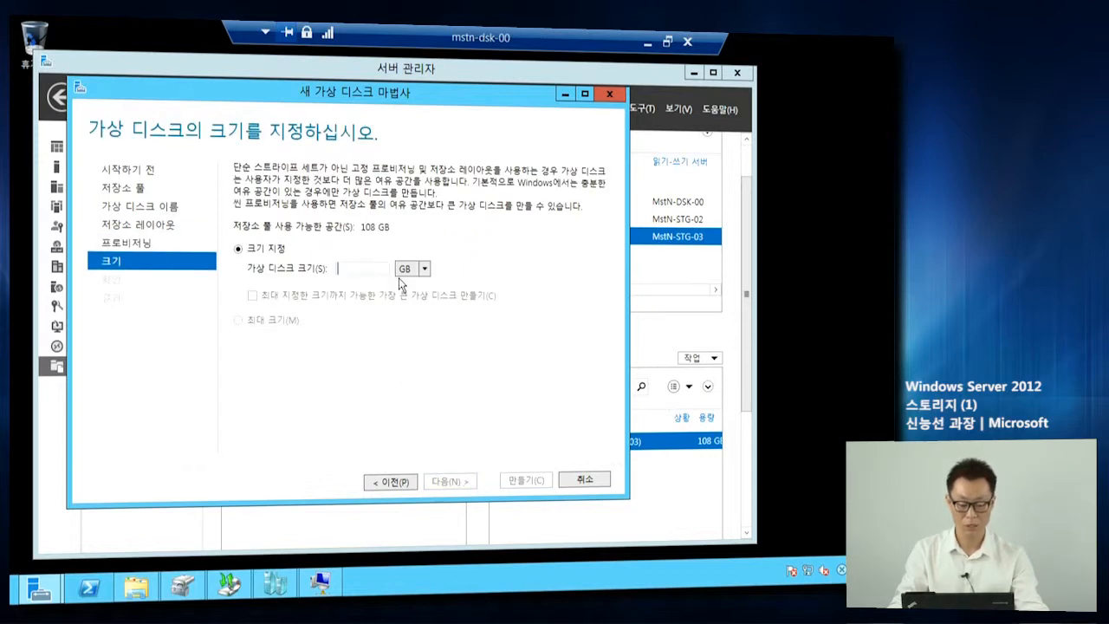
{"action": "type", "text": "1024"}
{"action": "left_click", "coordinate": [425, 269]}
{"action": "left_click", "coordinate": [404, 314]}
{"action": "double_click", "coordinate": [345, 269]}
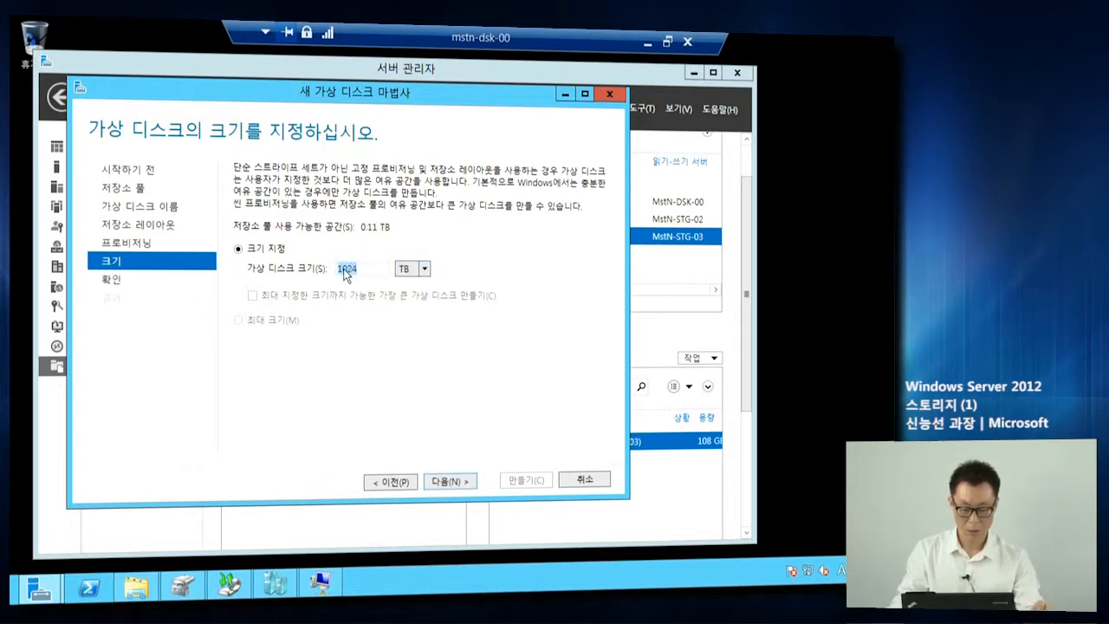
{"action": "left_click", "coordinate": [460, 483]}
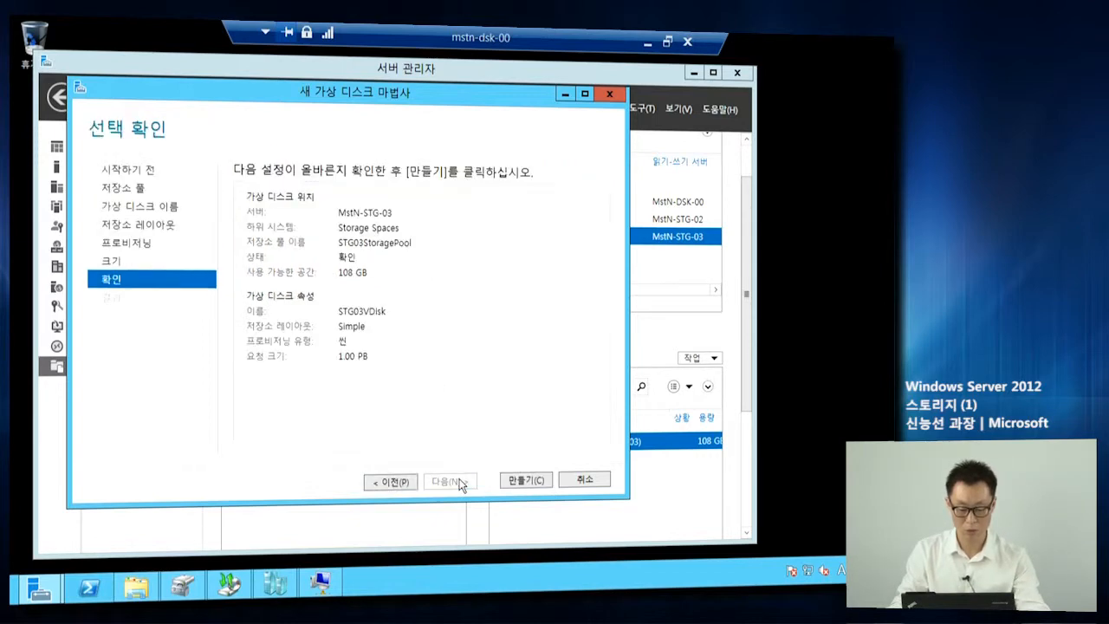
{"action": "left_click", "coordinate": [527, 479]}
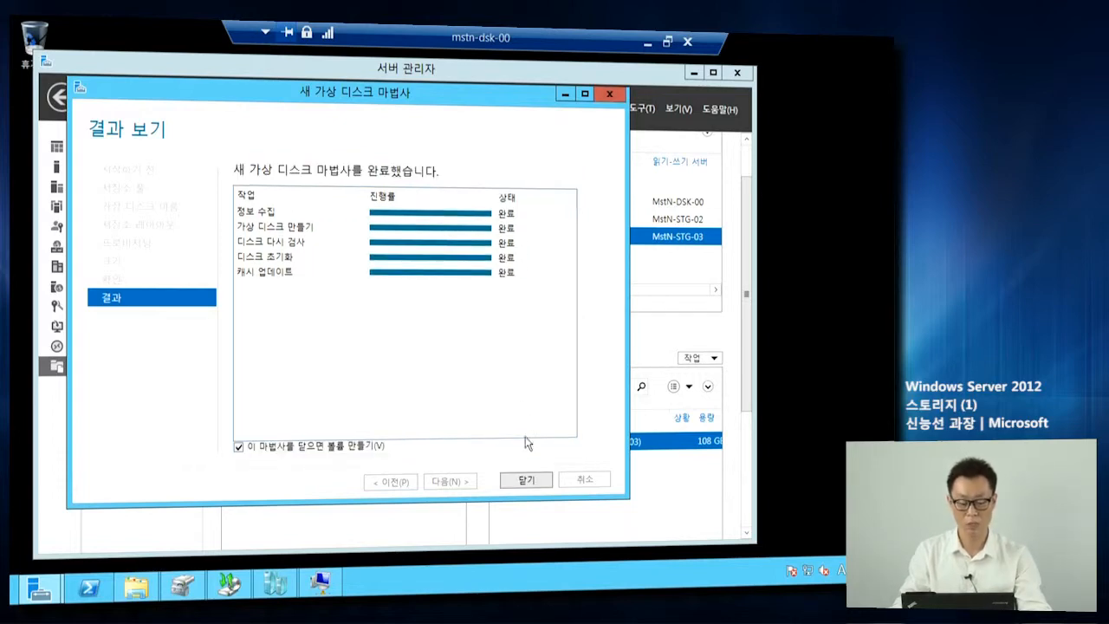
Close the virtual disk wizard with volume creation enabled and select disk 1 (STG03VDisk) for the new volume.
{"action": "left_click", "coordinate": [529, 480]}
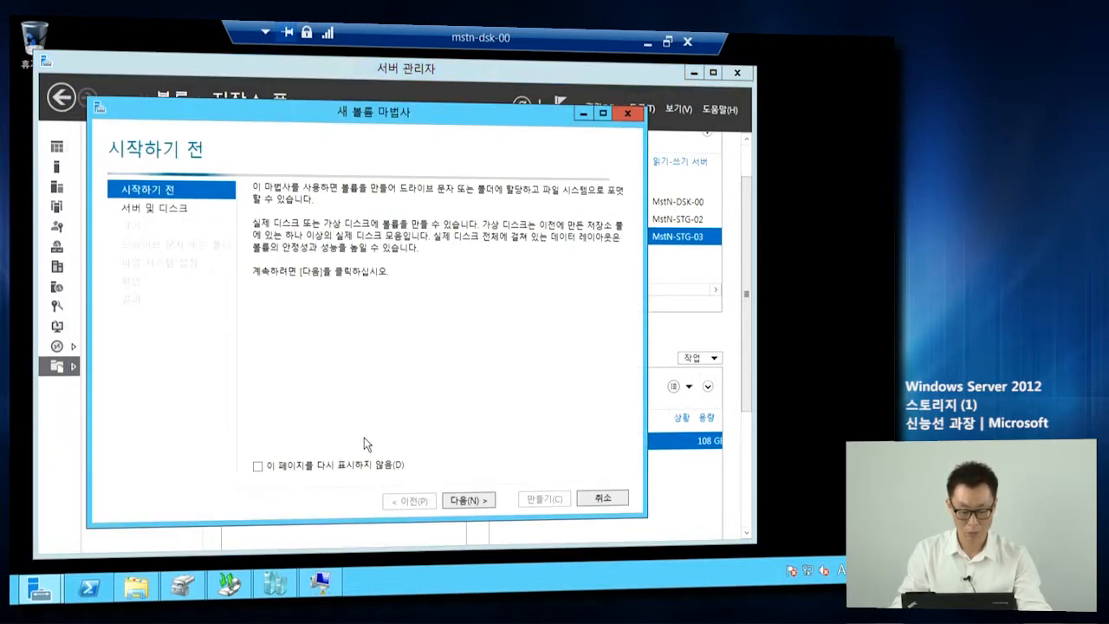
{"action": "left_click", "coordinate": [477, 498]}
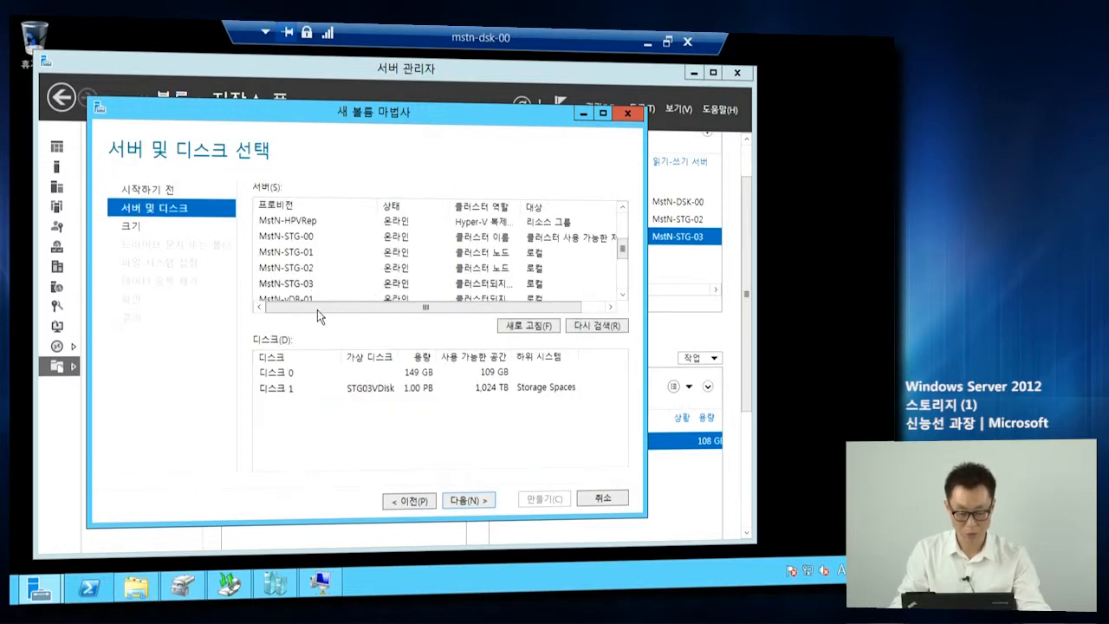
{"action": "left_click", "coordinate": [382, 388]}
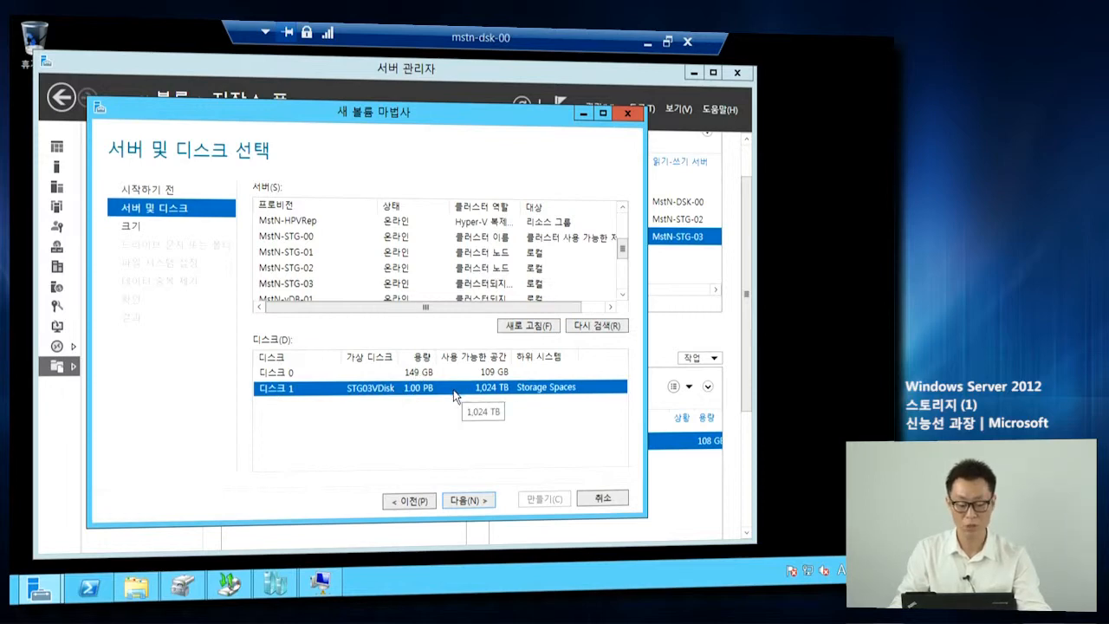
Set the new volume's size to 50 TB and assign it drive letter O.
{"action": "left_click", "coordinate": [479, 503]}
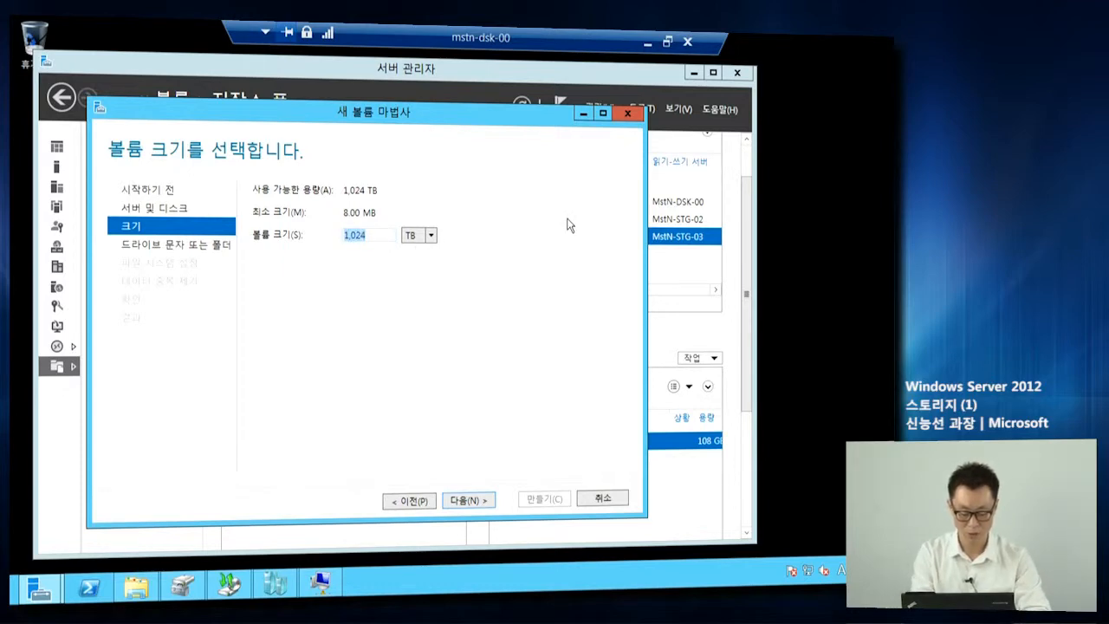
{"action": "type", "text": "50"}
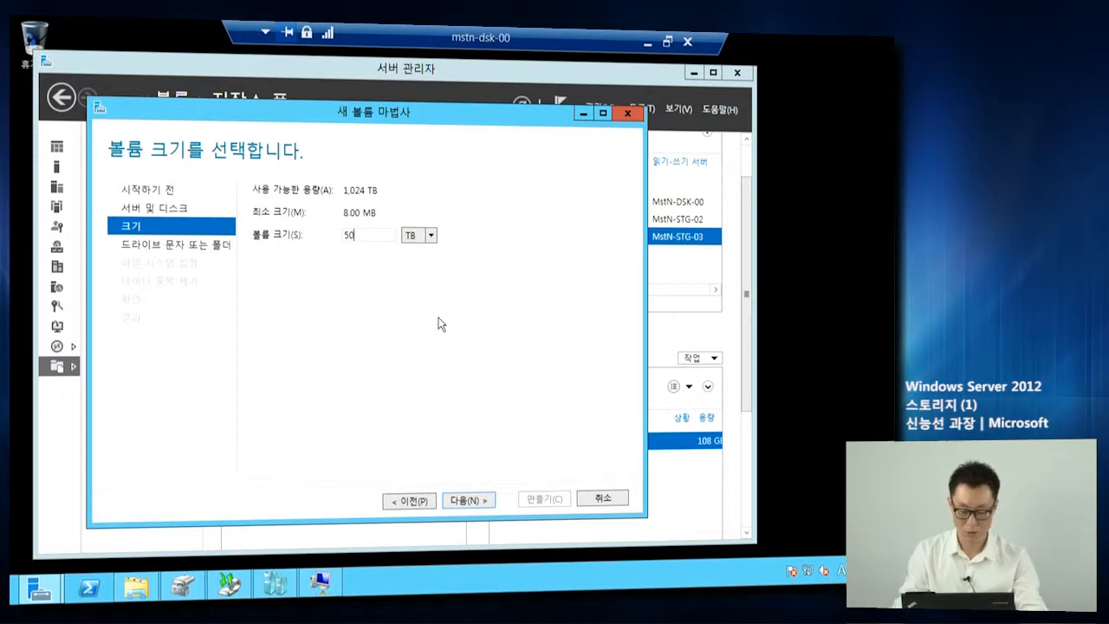
{"action": "left_click", "coordinate": [467, 500]}
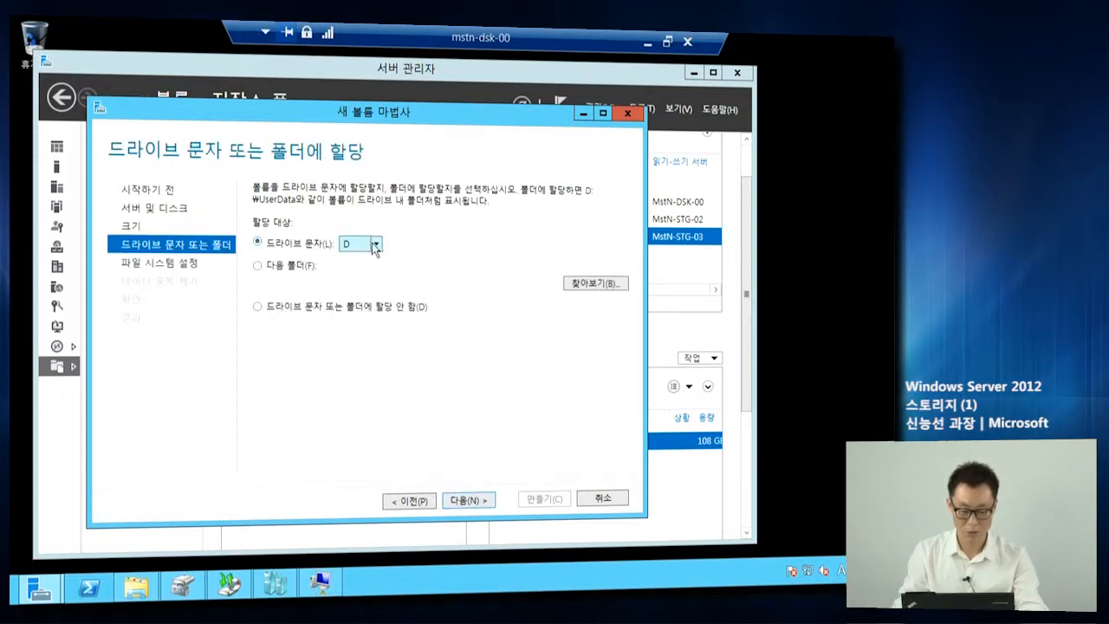
{"action": "left_click", "coordinate": [375, 244]}
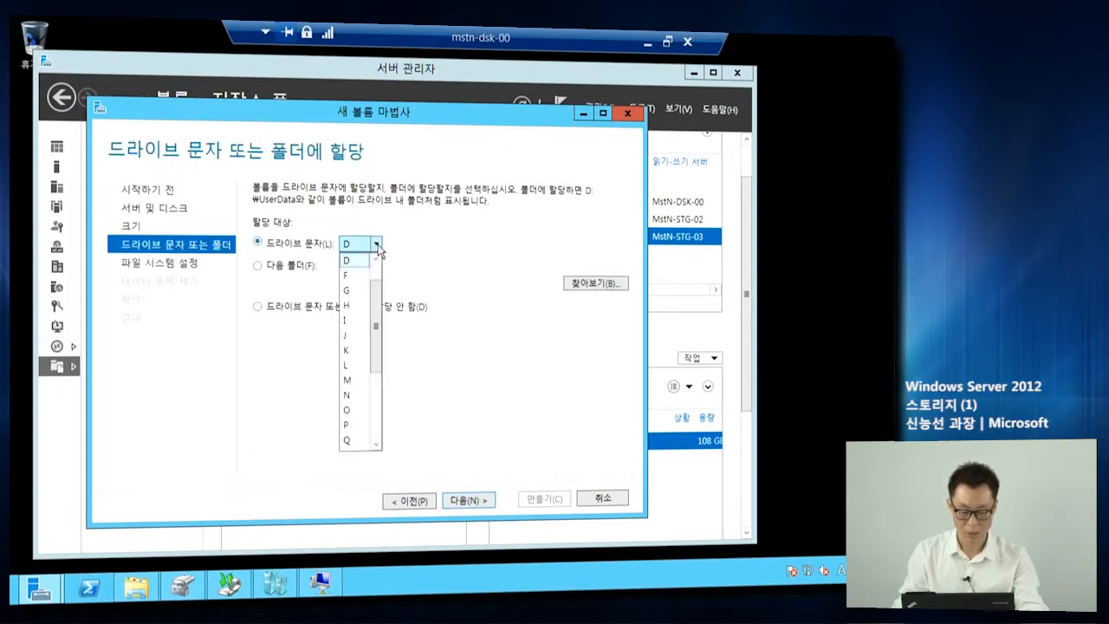
{"action": "left_click", "coordinate": [353, 410]}
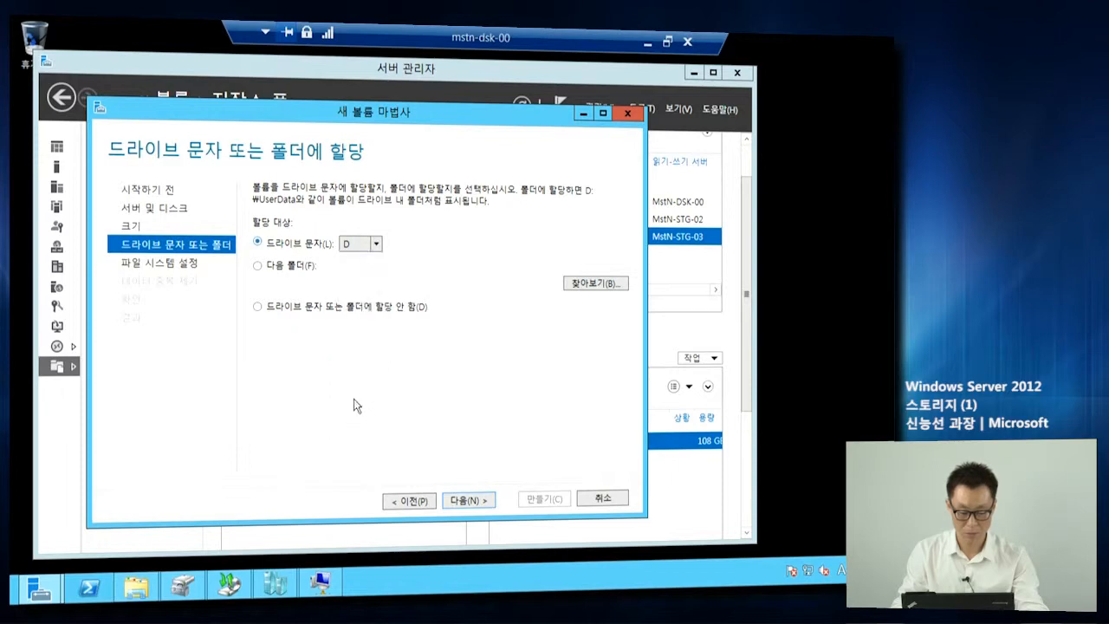
{"action": "left_click", "coordinate": [467, 501]}
Compare the NTFS and ReFS file system options, keep NTFS, and label the volume Data.
{"action": "left_click", "coordinate": [404, 195]}
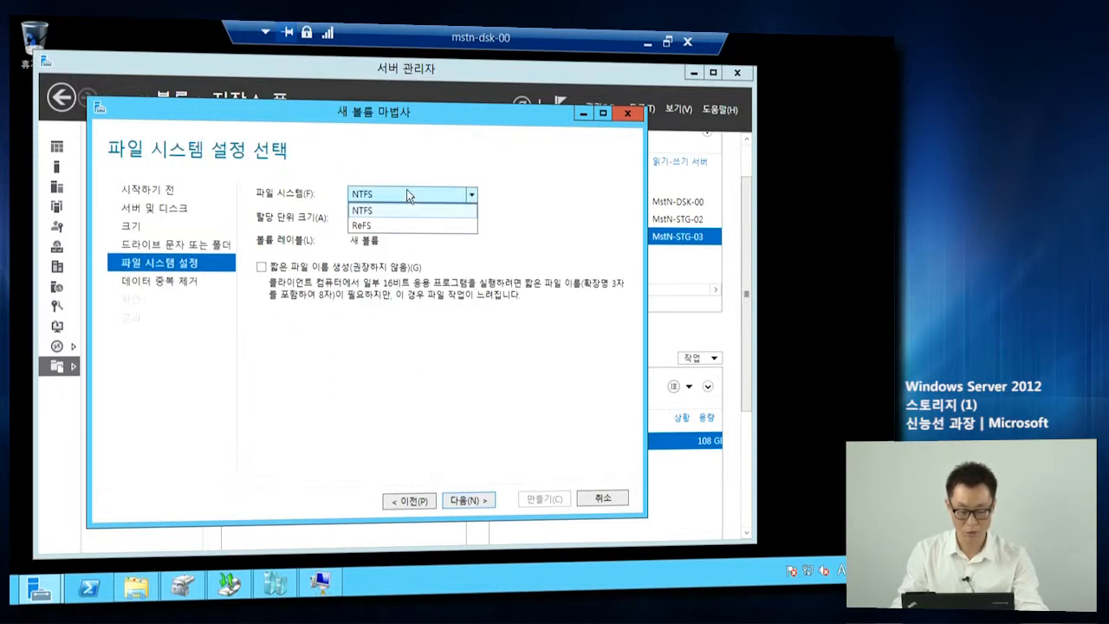
{"action": "left_click", "coordinate": [382, 210]}
{"action": "left_click", "coordinate": [403, 194]}
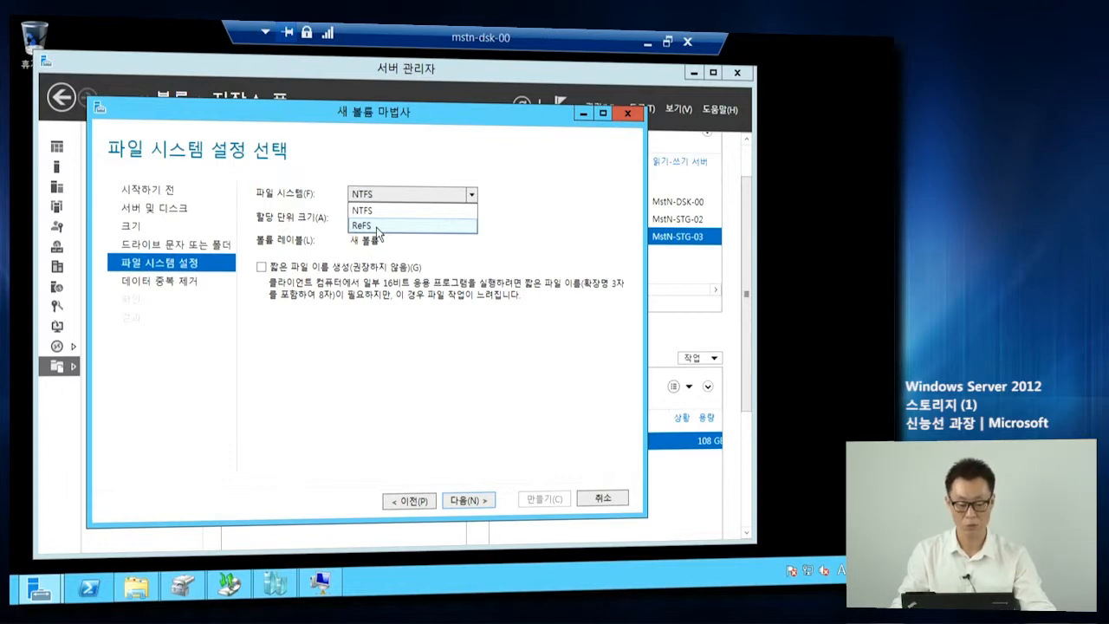
{"action": "left_click", "coordinate": [386, 213]}
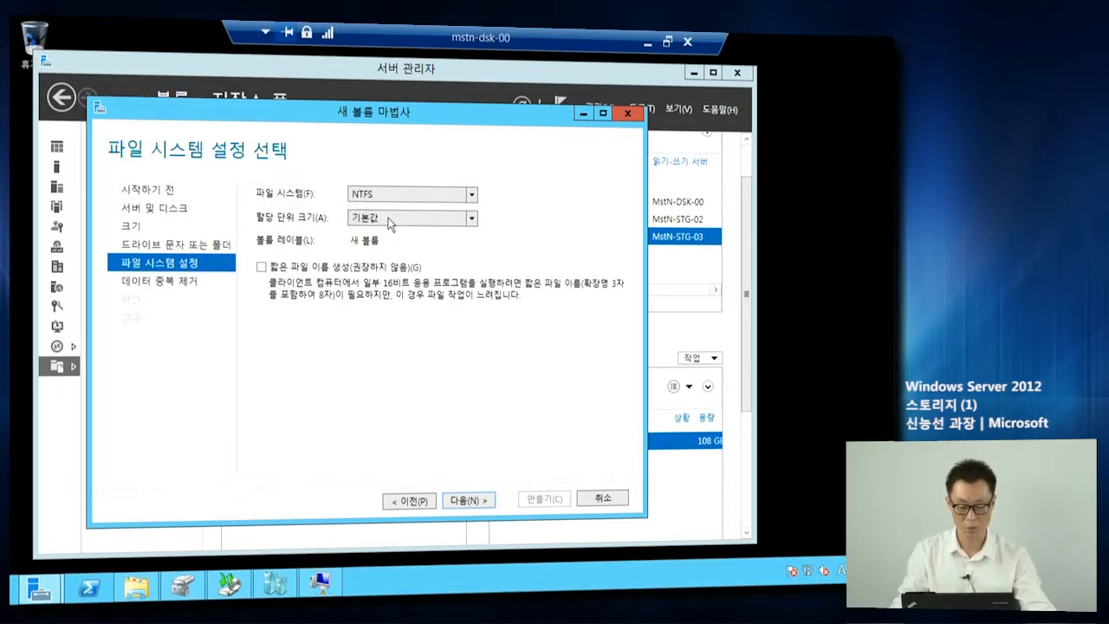
{"action": "left_click_drag", "start_coordinate": [395, 246], "coordinate": [311, 244]}
{"action": "type", "text": "Data"}
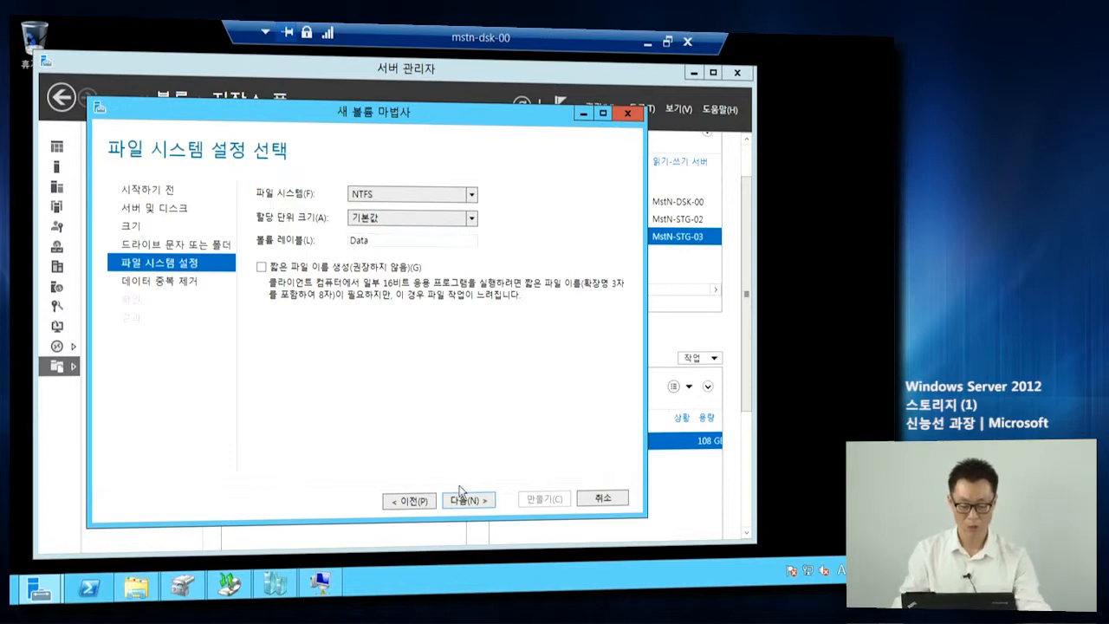
{"action": "left_click", "coordinate": [472, 501]}
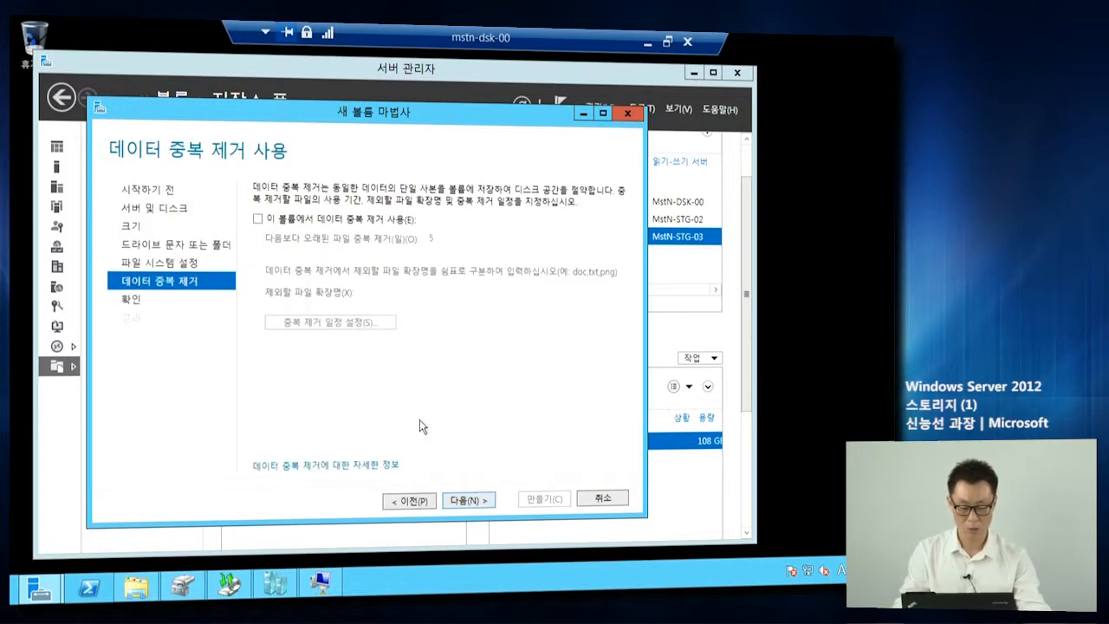
Enable data deduplication (데이터 중복 제거) on the volume and create it with the reviewed settings.
{"action": "left_click", "coordinate": [347, 225]}
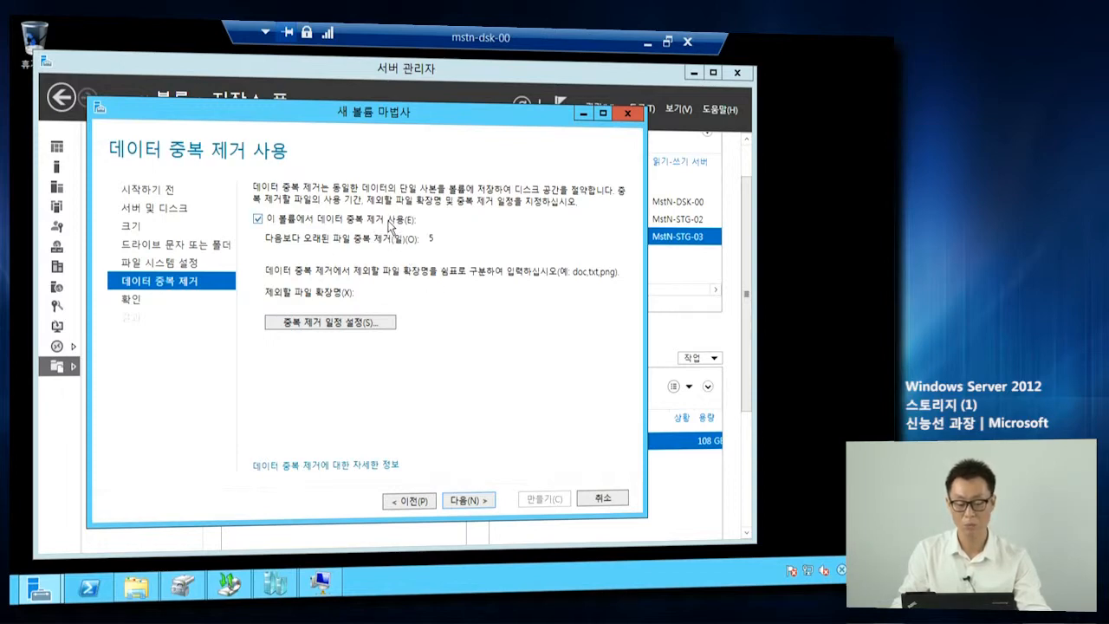
{"action": "left_click", "coordinate": [388, 224]}
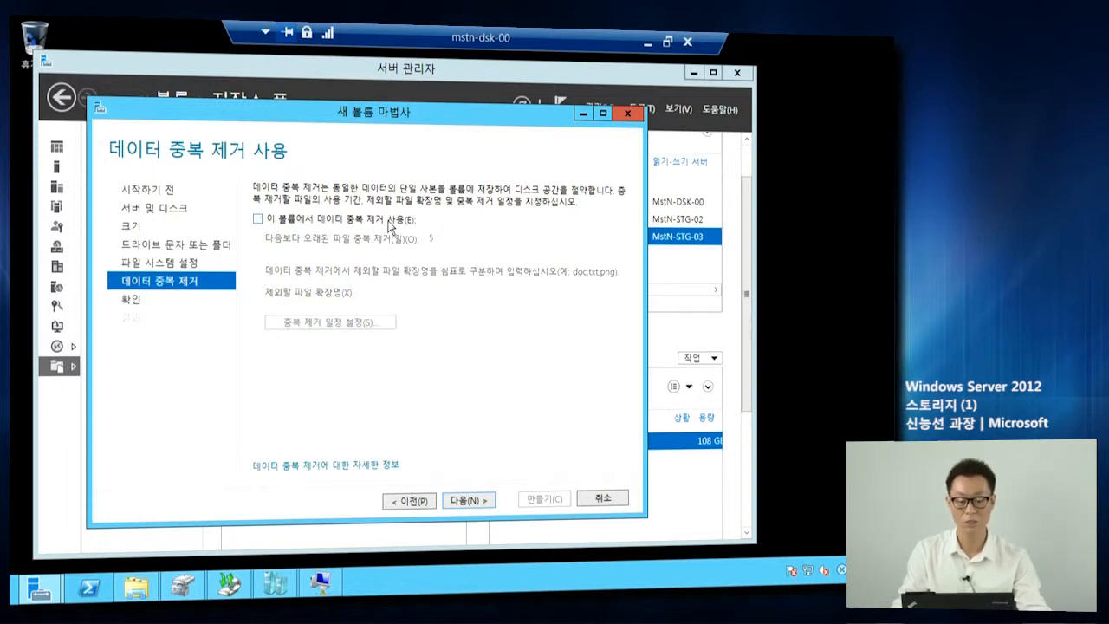
{"action": "left_click", "coordinate": [388, 221]}
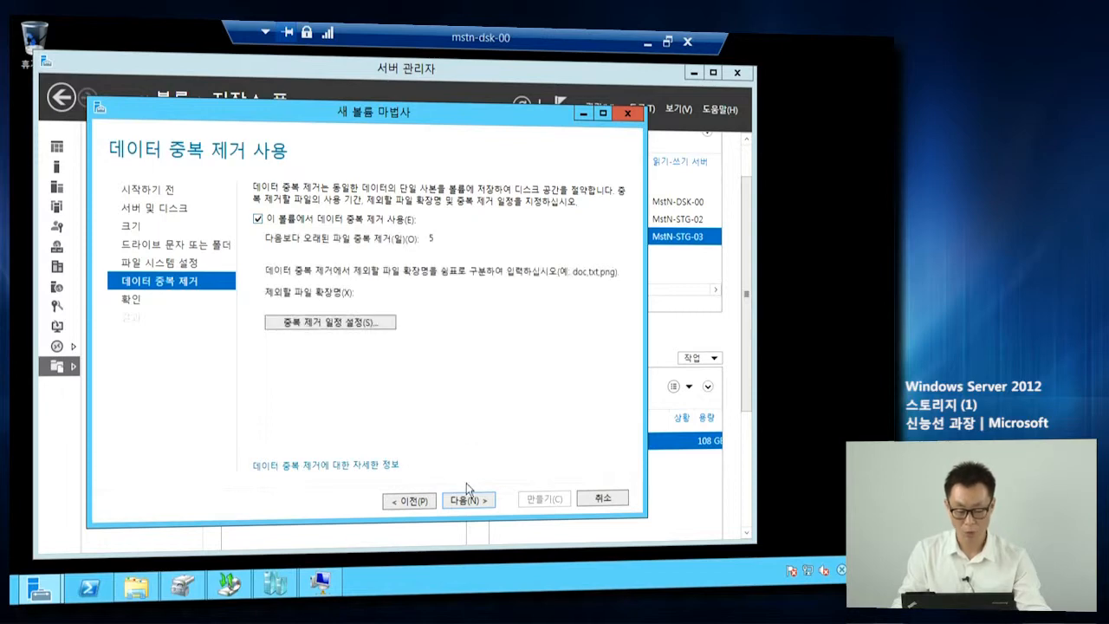
{"action": "left_click", "coordinate": [472, 500]}
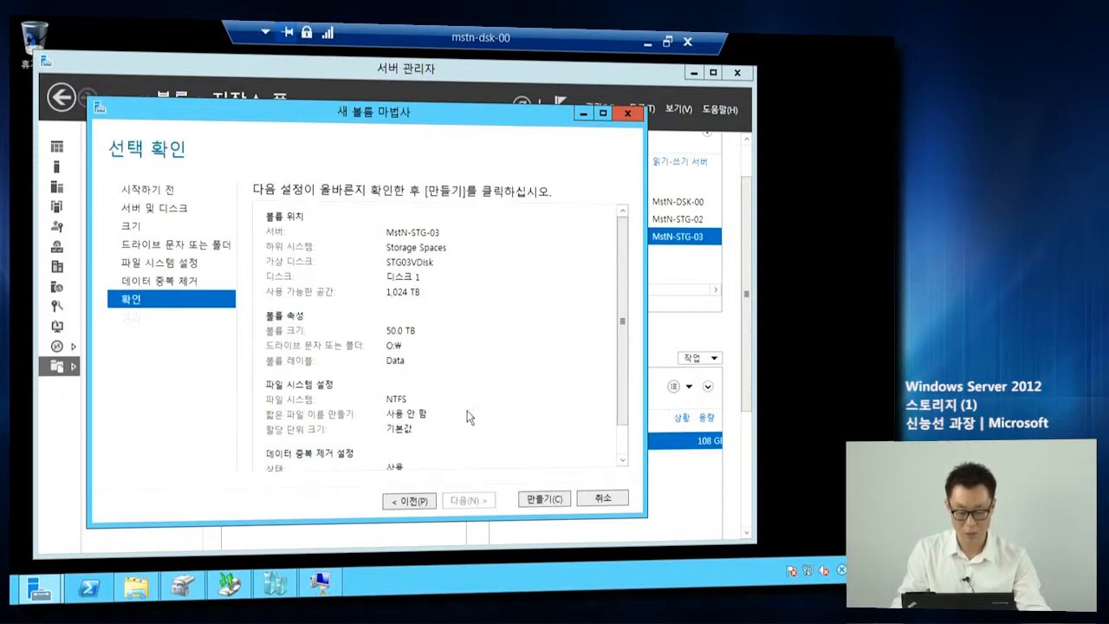
{"action": "left_click", "coordinate": [544, 499]}
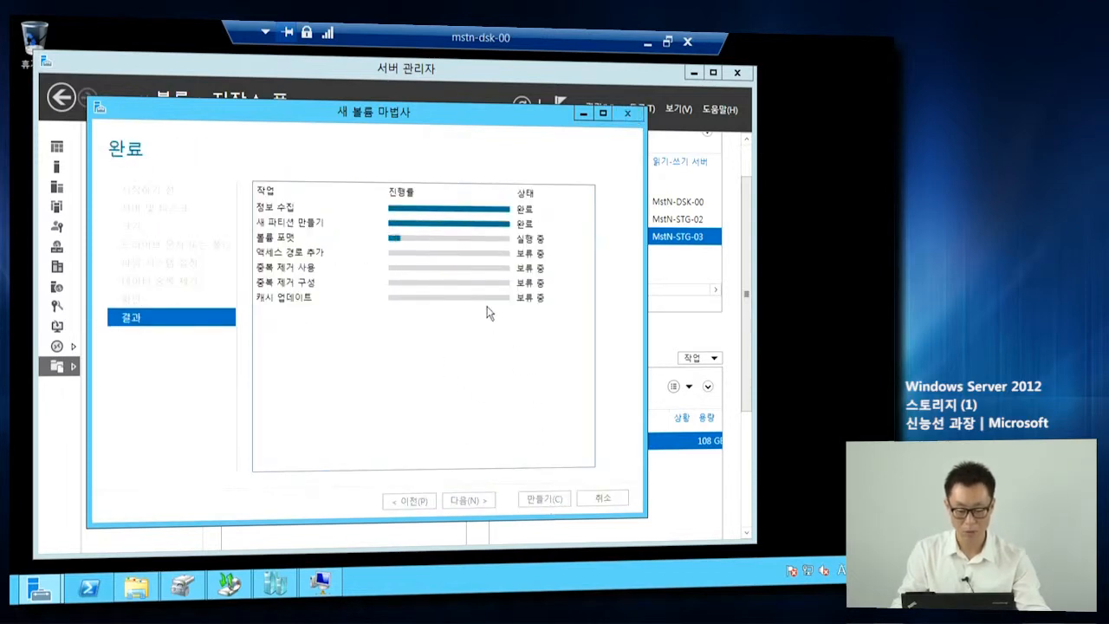